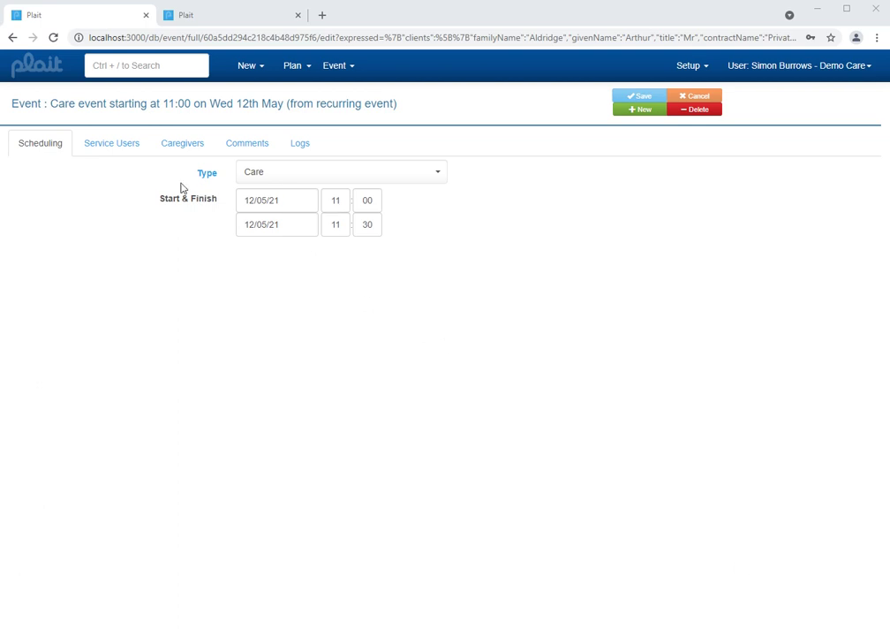
Examine the service user's charge for the 12th May care event, including its rate breakdown
click(118, 150)
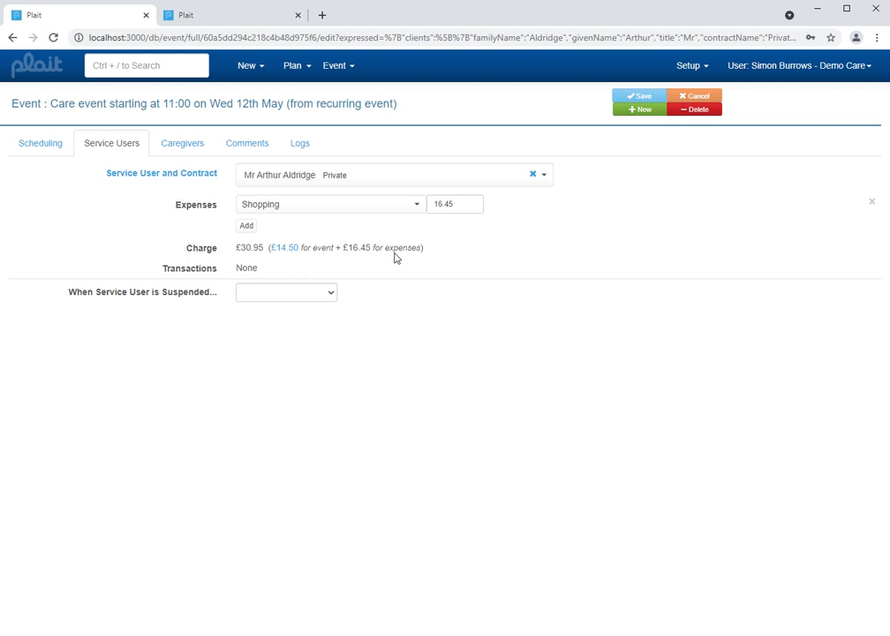
click(284, 251)
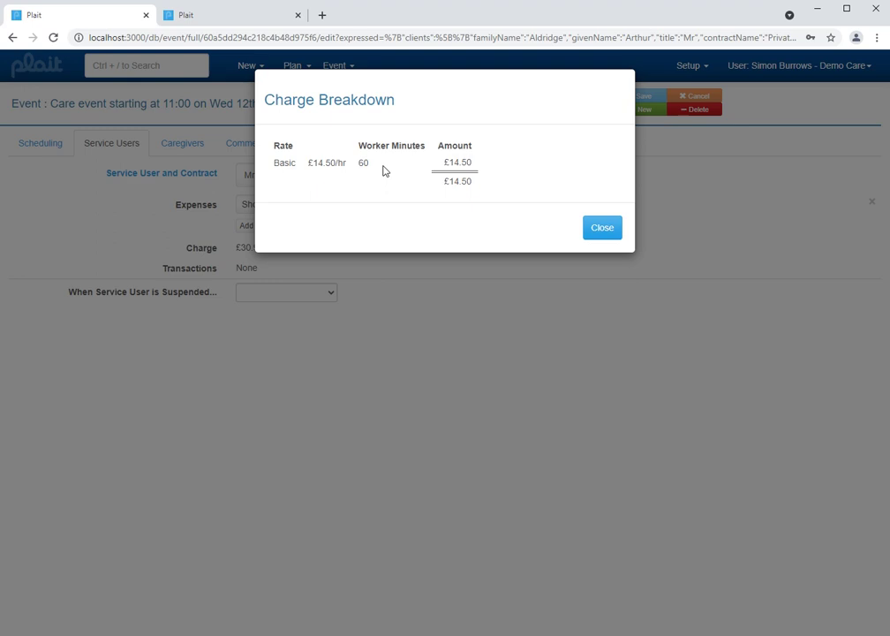
click(592, 227)
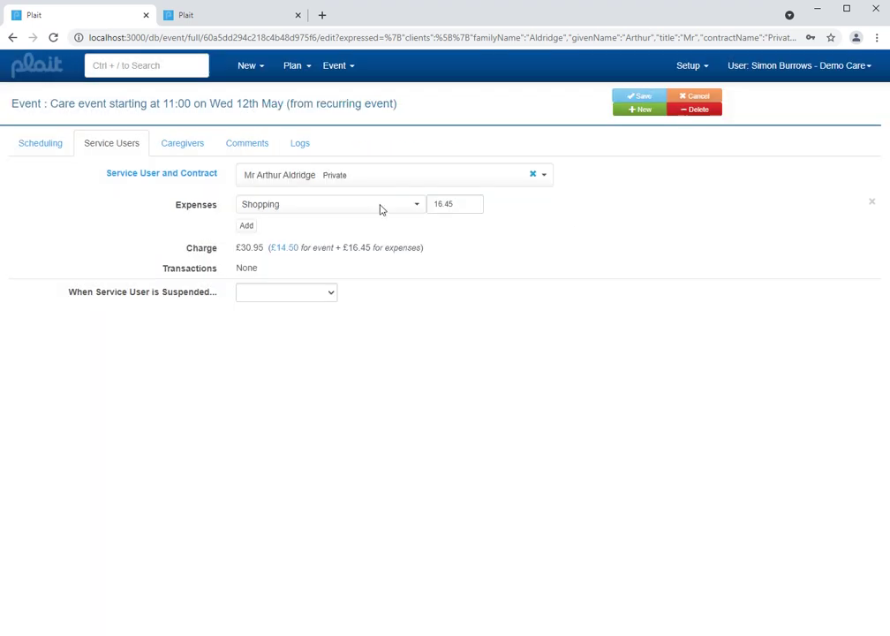
Examine the second caregiver's cost breakdown and compare the event's caregiver costs with the service user's charge
click(196, 156)
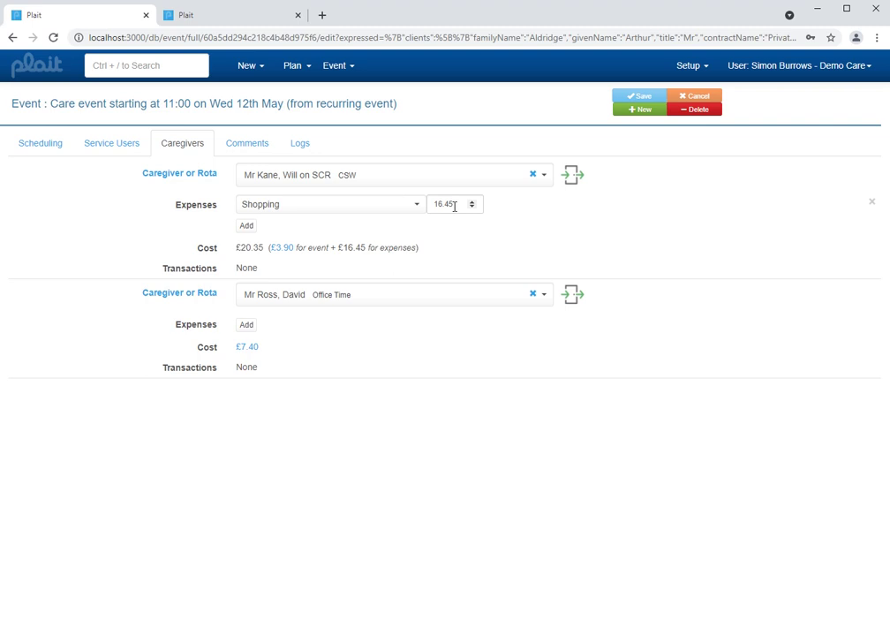
click(248, 349)
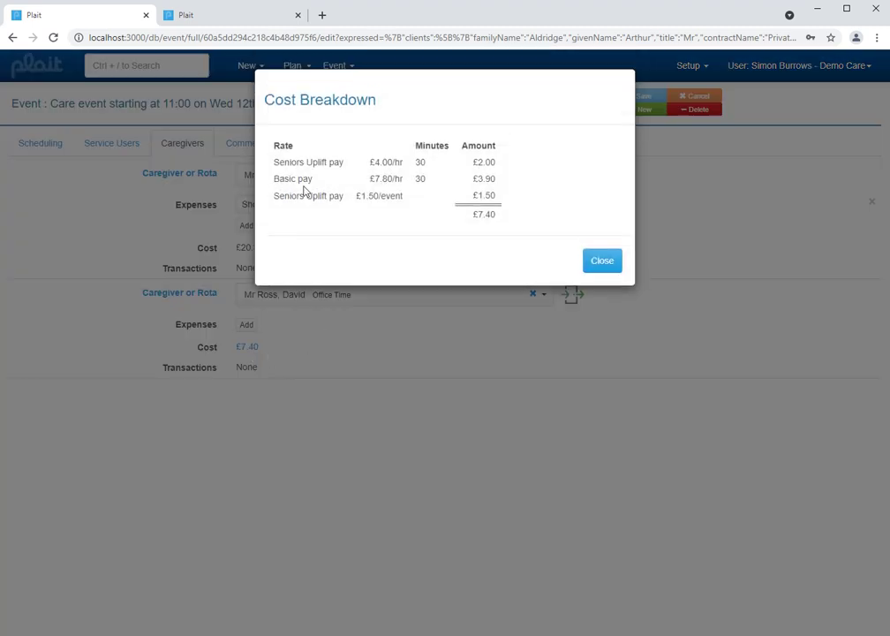
drag(275, 162, 329, 162)
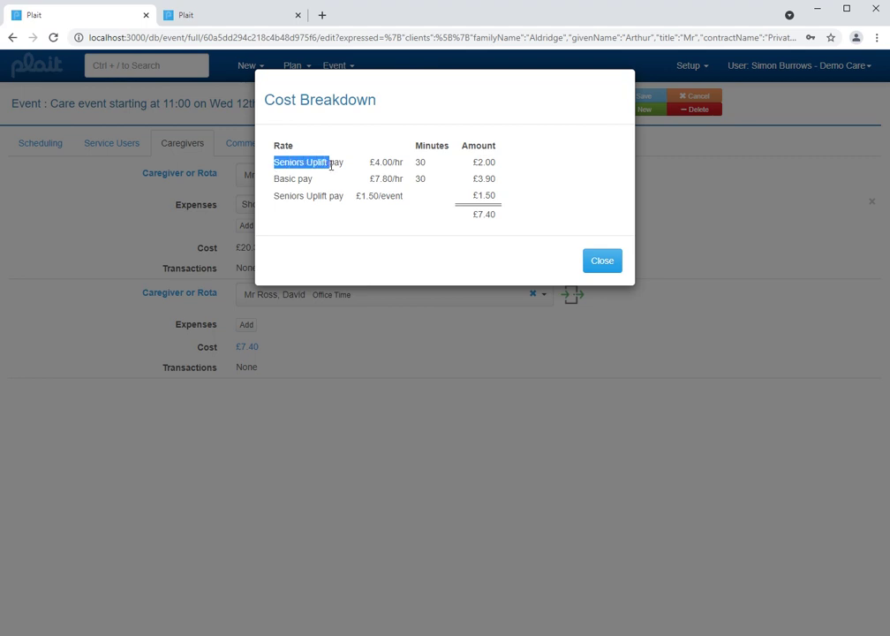
click(604, 261)
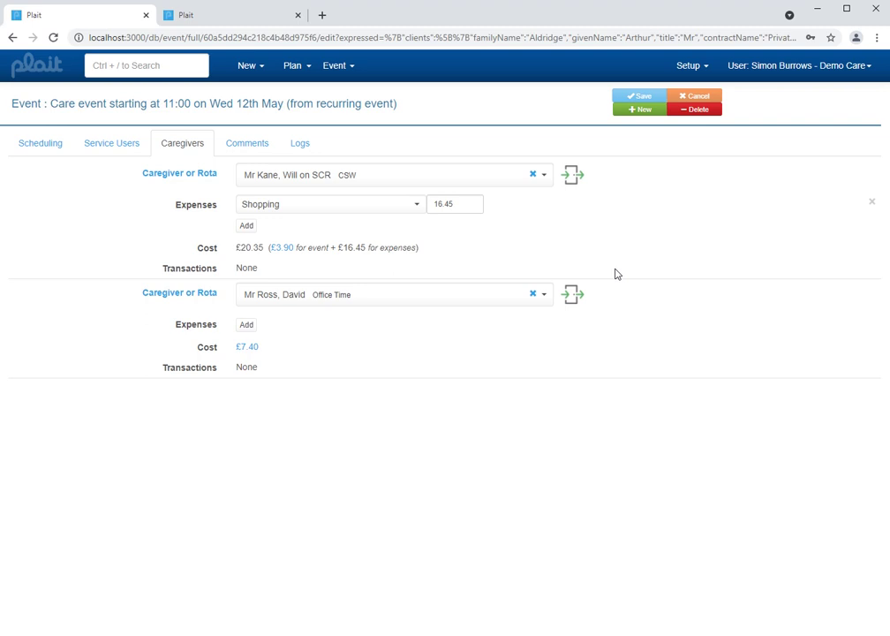
click(131, 153)
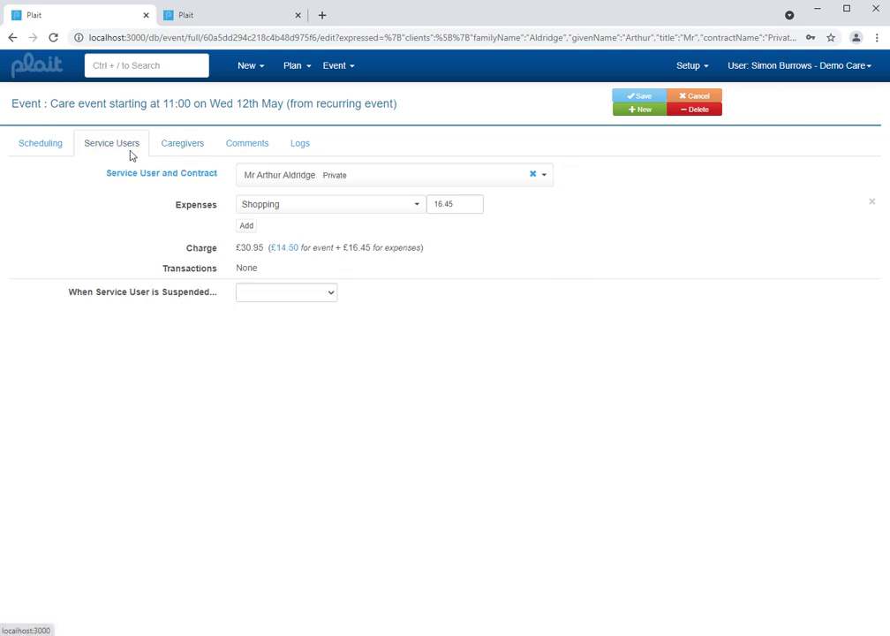
click(180, 152)
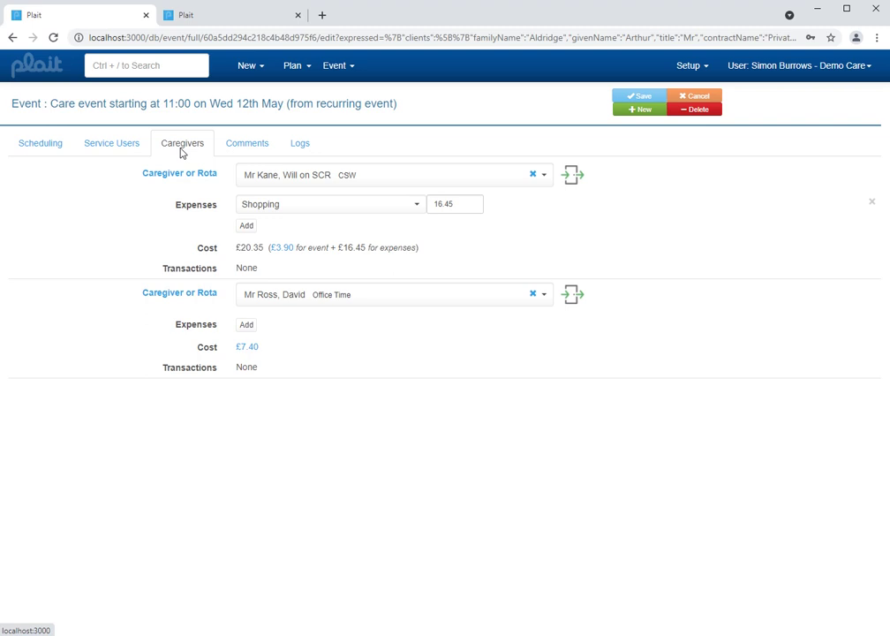
Generate real invoices for the Northern Area organisation, with the dry run option turned off
click(225, 18)
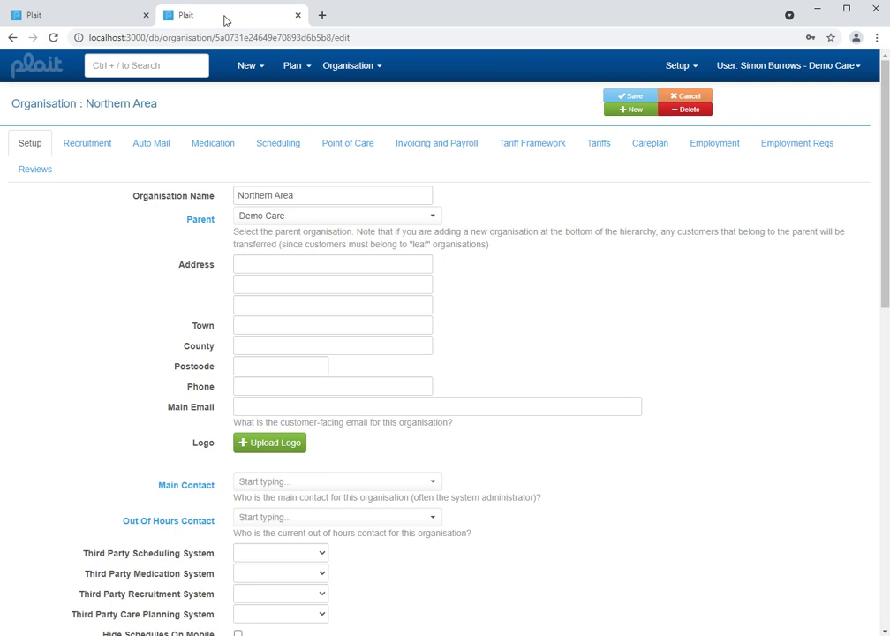
click(380, 69)
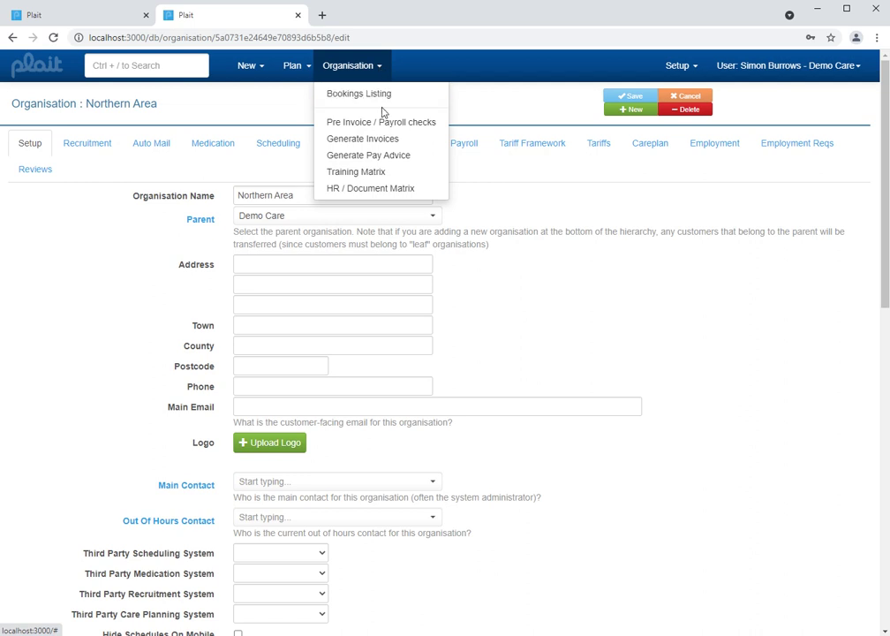
click(376, 139)
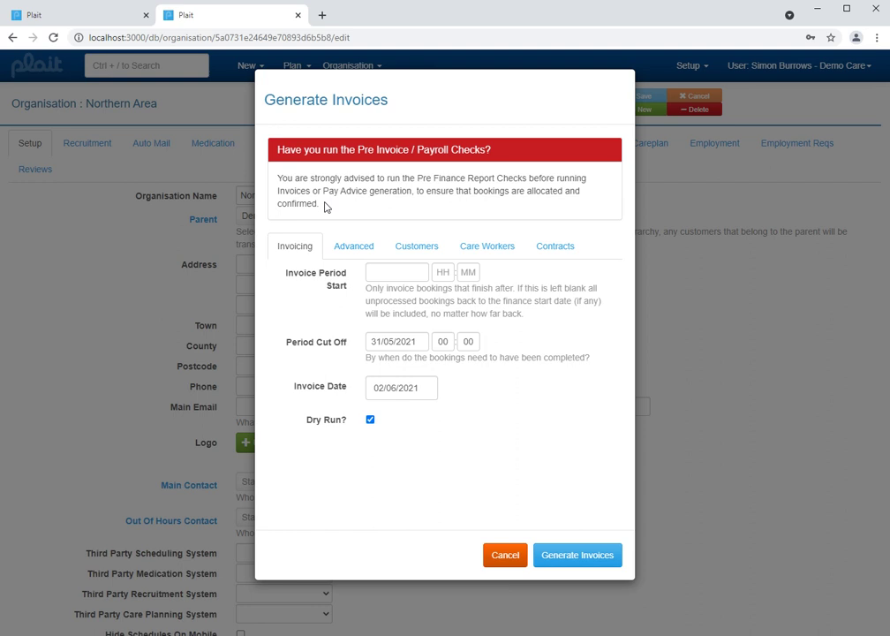
click(370, 420)
click(594, 562)
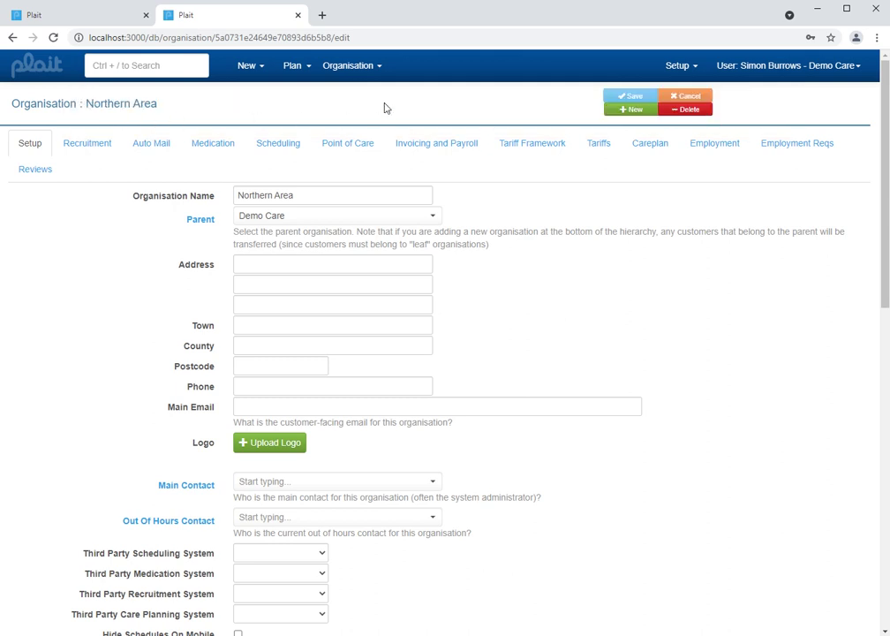
Generate real pay advice for the Northern Area organisation with dry run turned off, and dismiss the notification
click(379, 67)
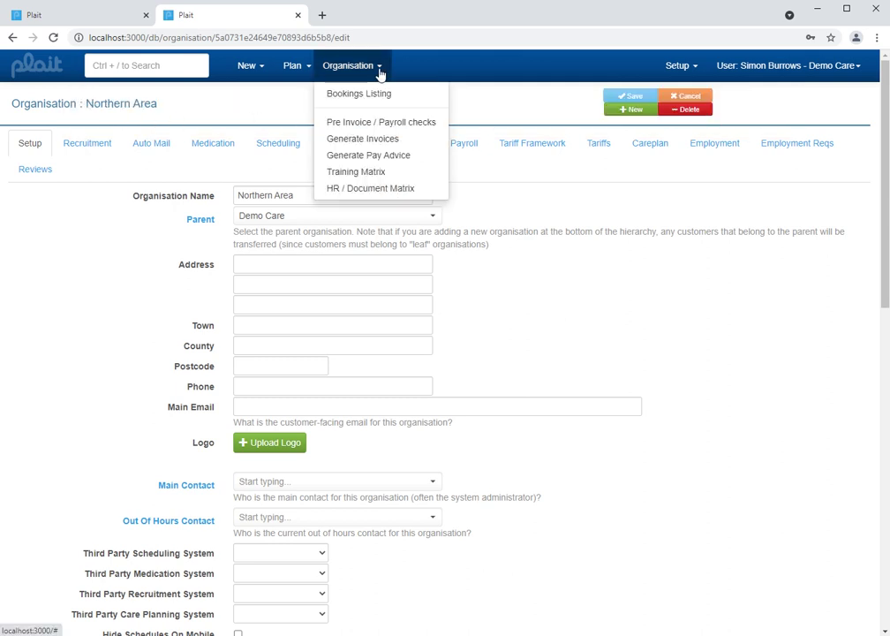
click(375, 156)
click(370, 420)
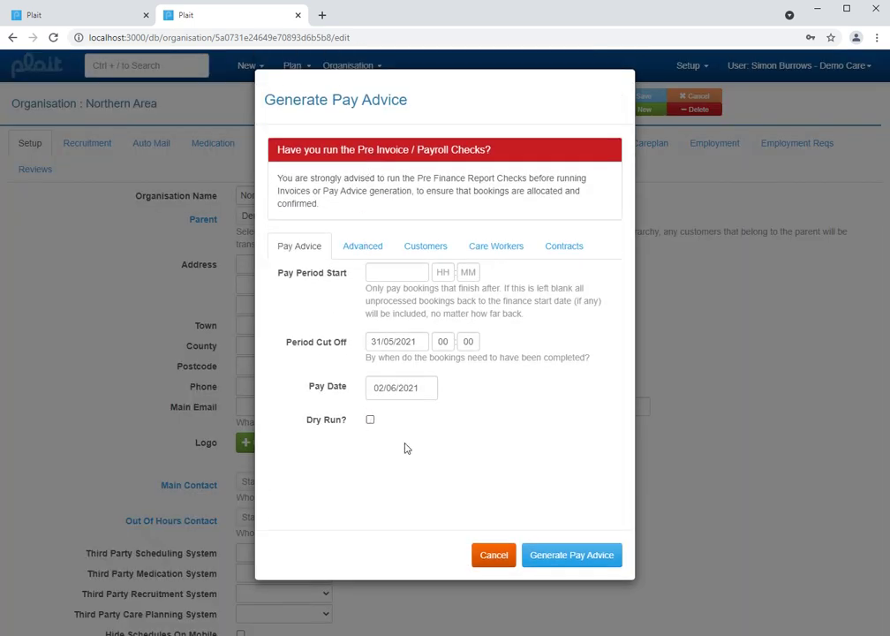
click(577, 556)
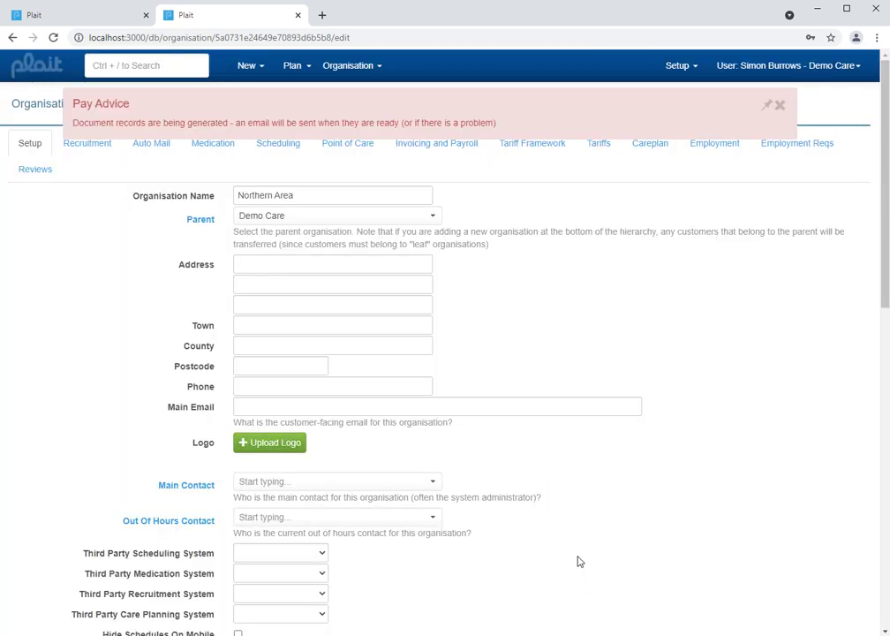
click(778, 108)
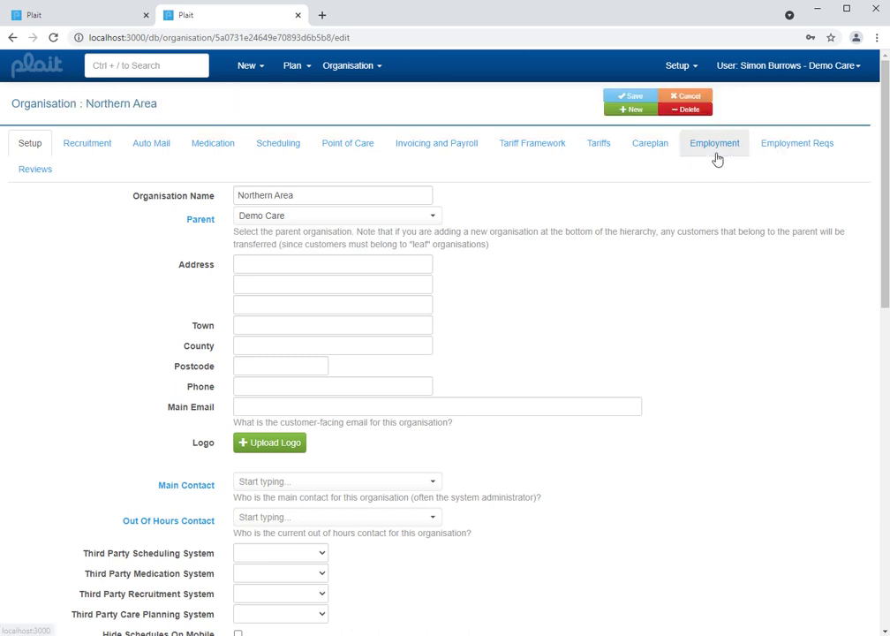
Reload the 12th May care event, view the invoice listed under the service user's transactions, and return to the event
click(58, 15)
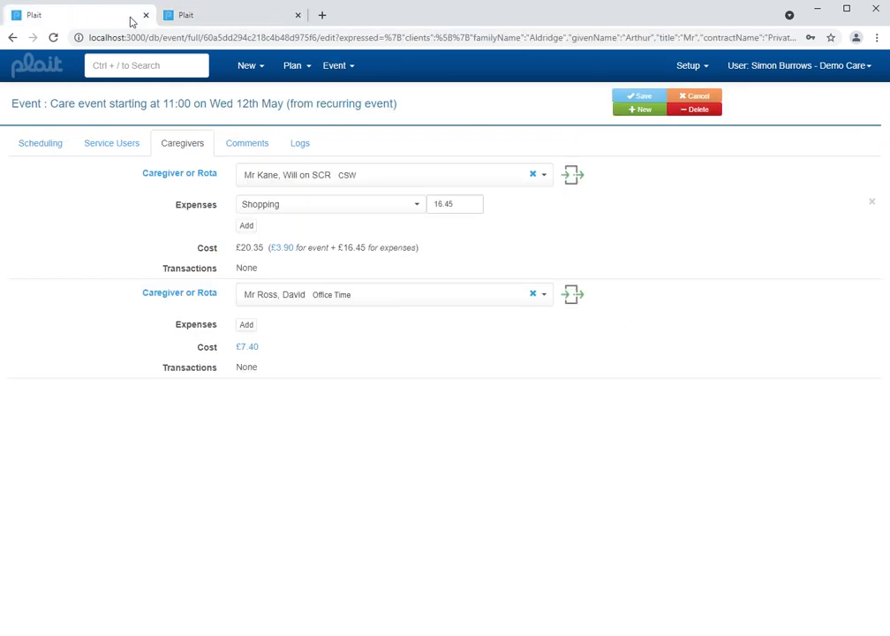
click(364, 38)
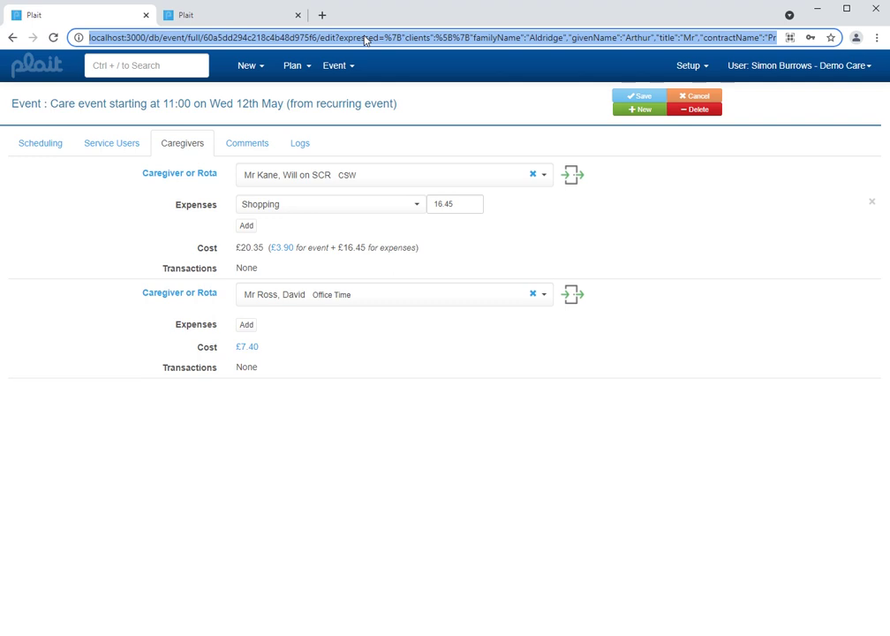
key(Return)
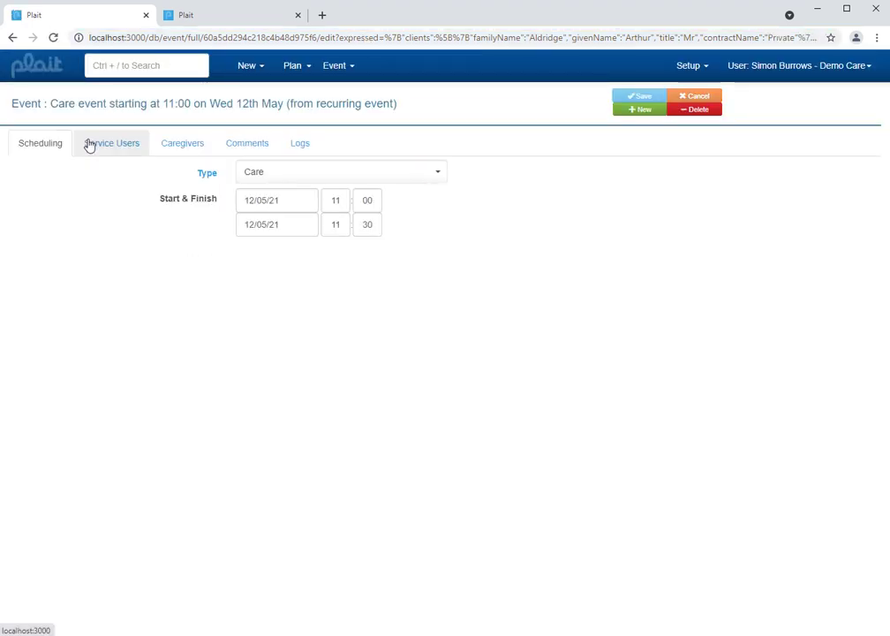
click(117, 145)
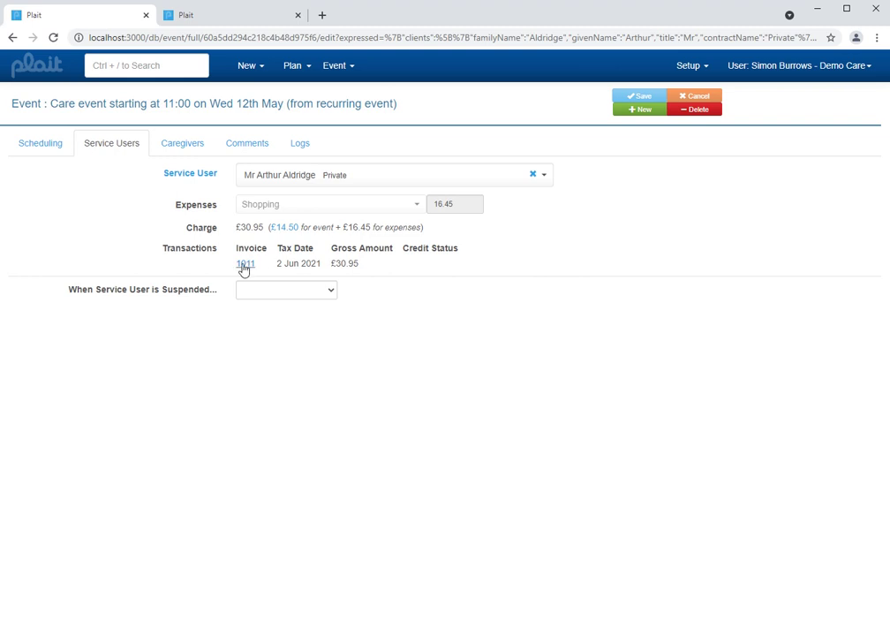
click(245, 264)
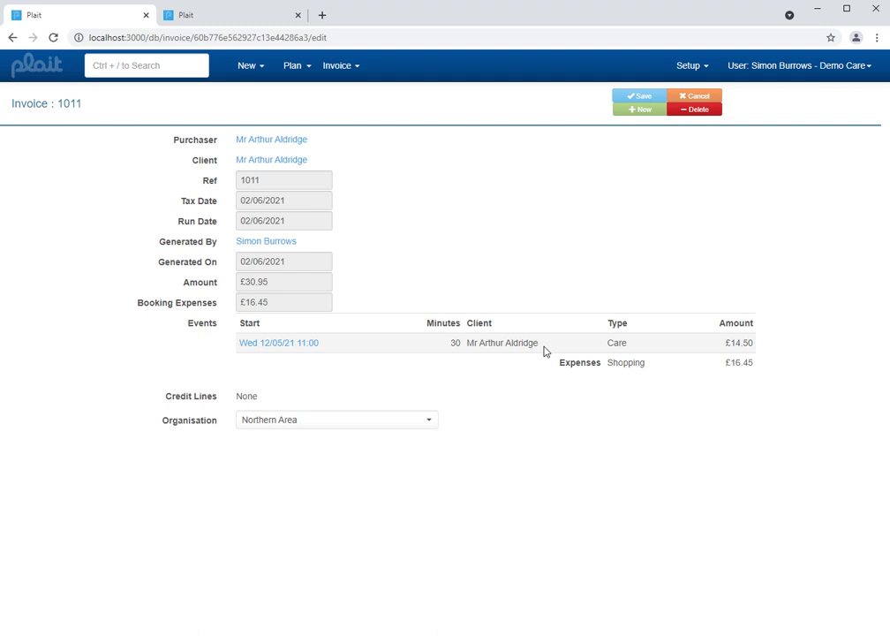
click(13, 37)
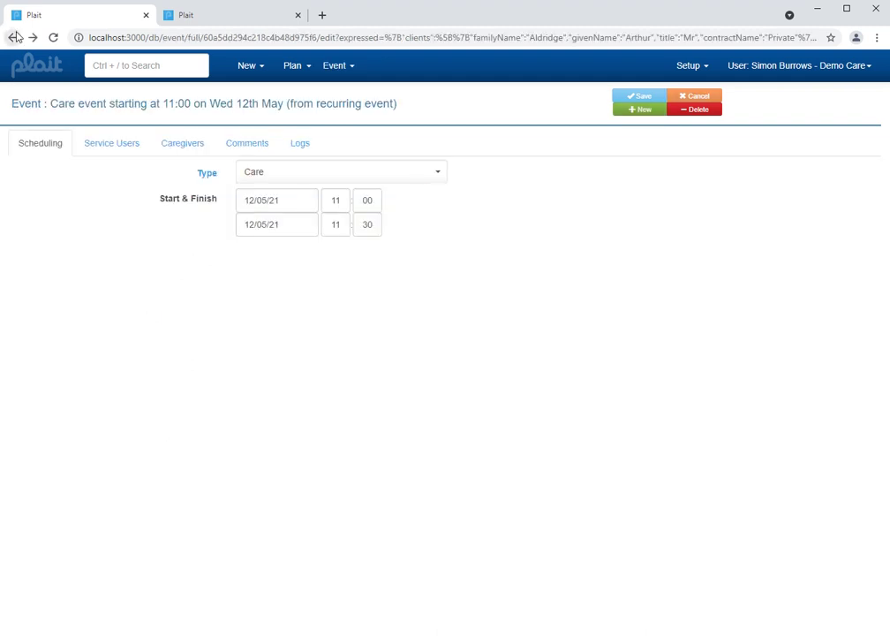
View the first caregiver's pay advice, including its events and travel expenses, and return to the care event
click(185, 144)
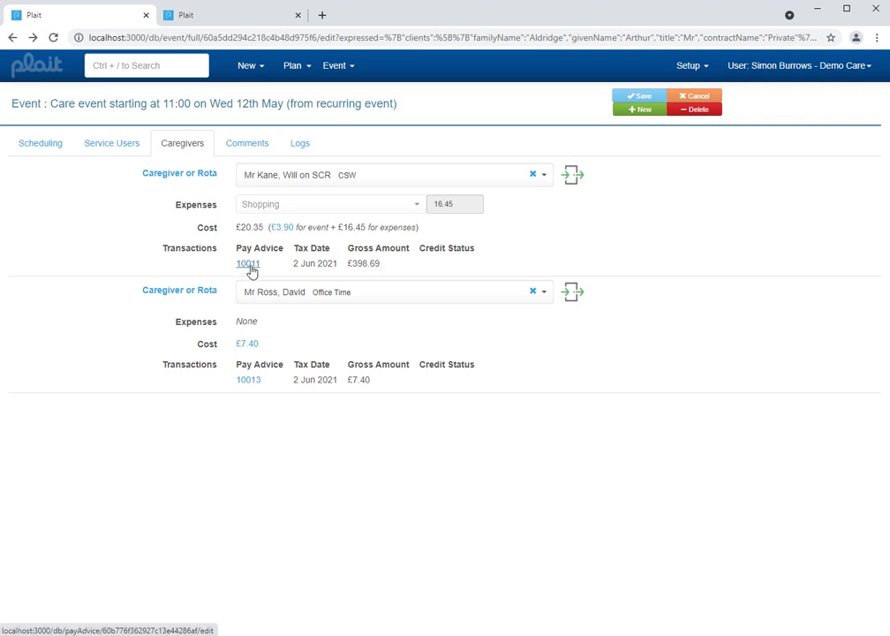
click(249, 264)
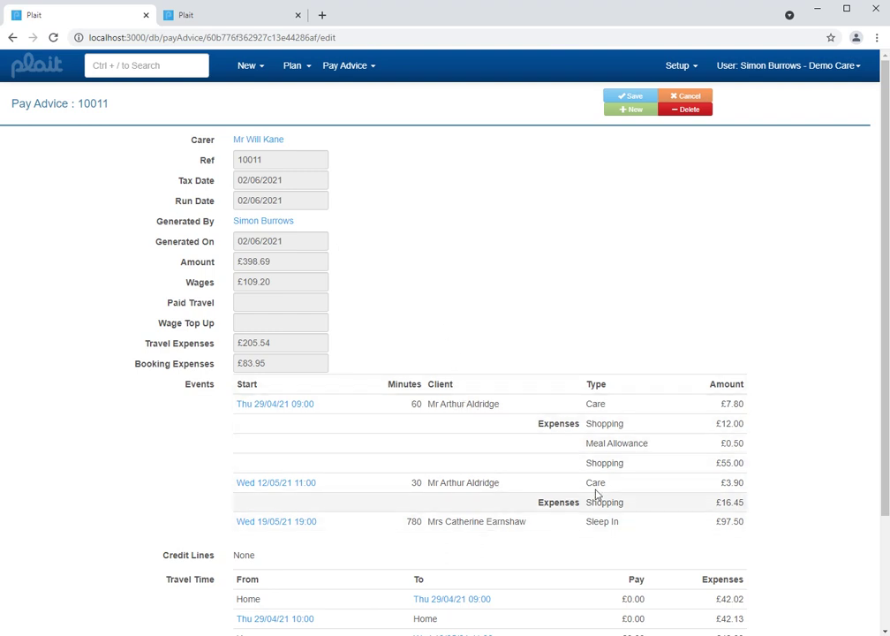
scroll(602, 478, down, 2)
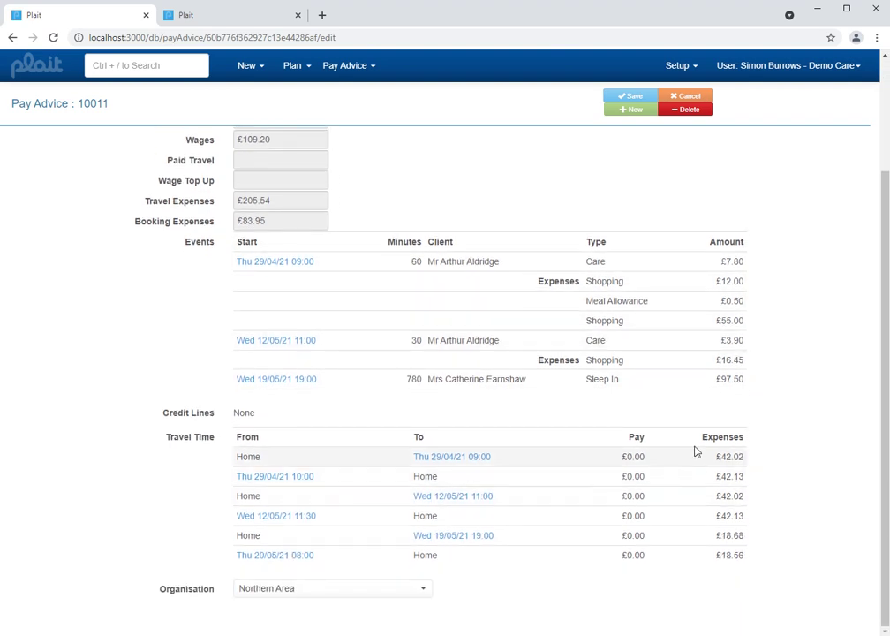
scroll(669, 334, up, 2)
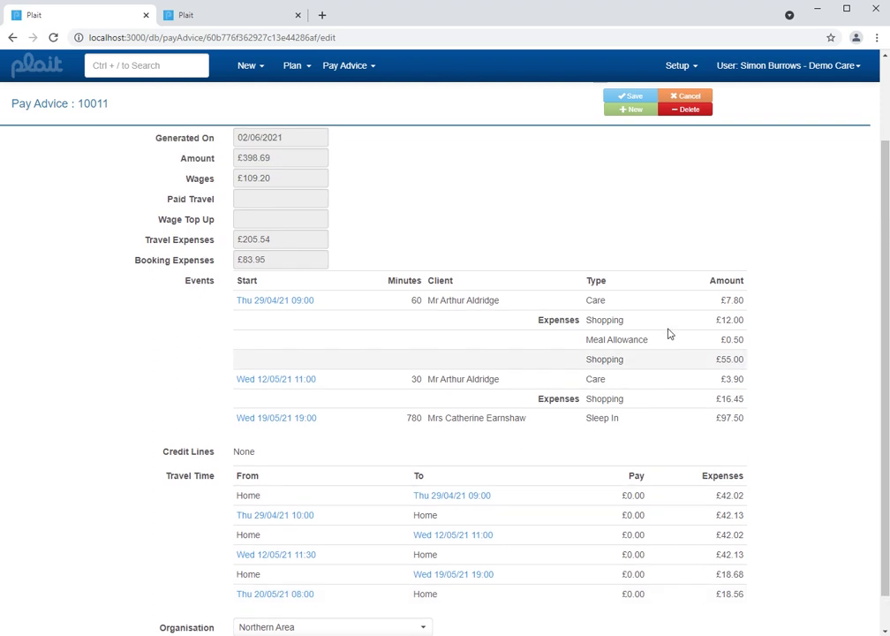
click(13, 38)
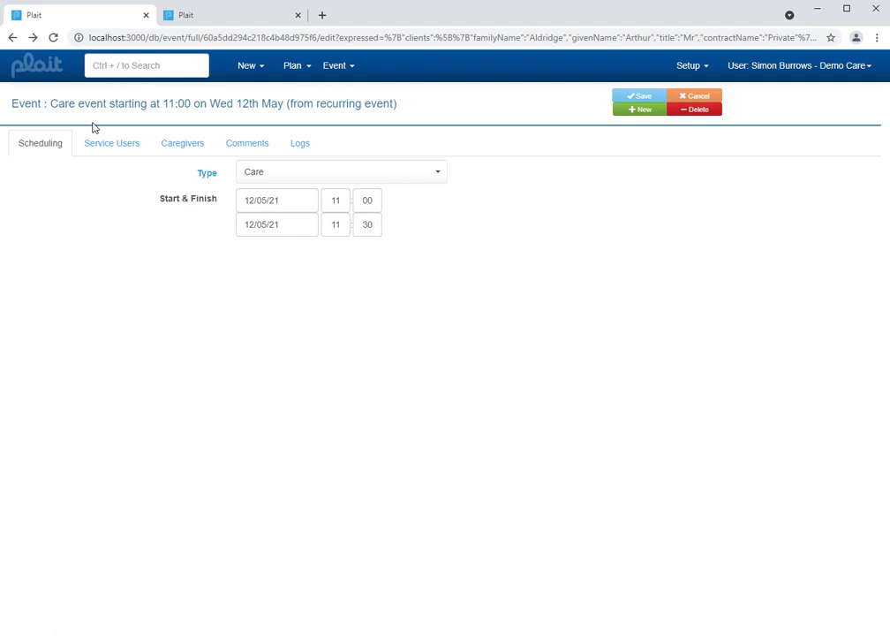
Try to save the already invoiced care event with its finish time changed to 11:45
click(126, 149)
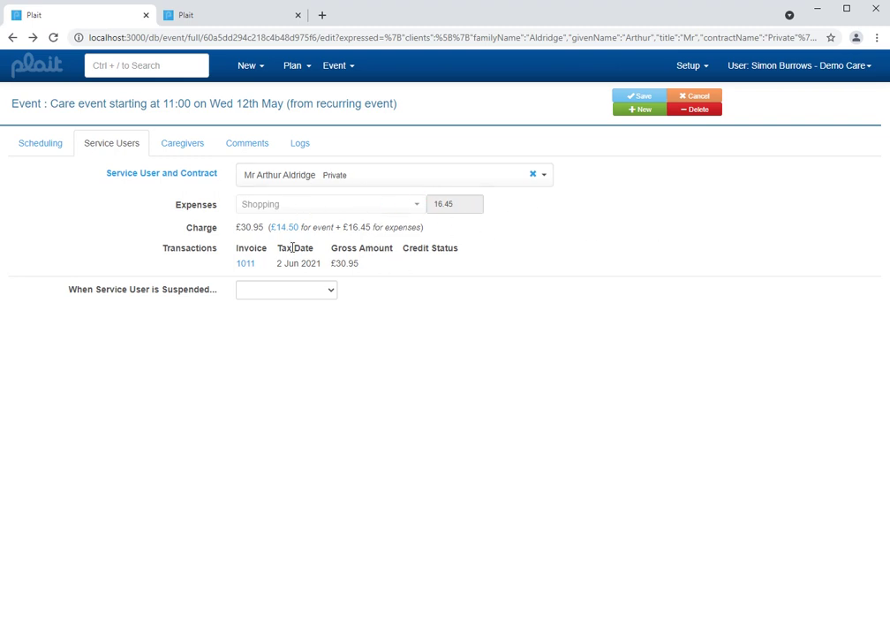
click(40, 144)
click(360, 223)
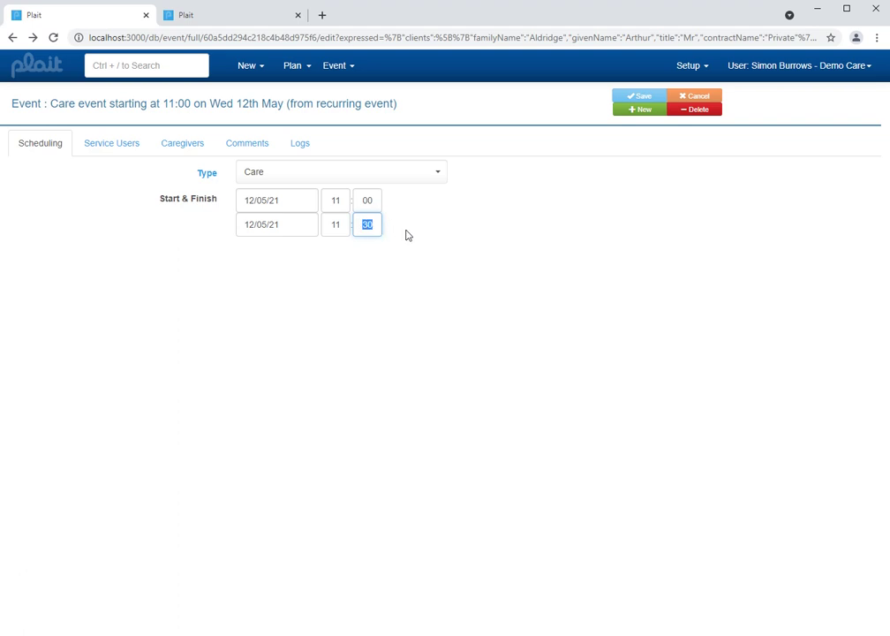
text(45)
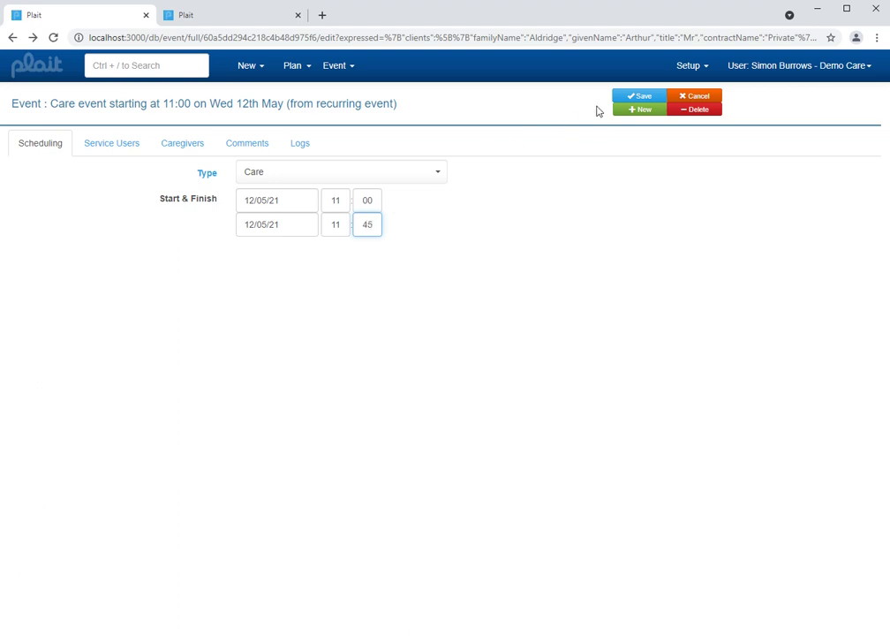
click(644, 97)
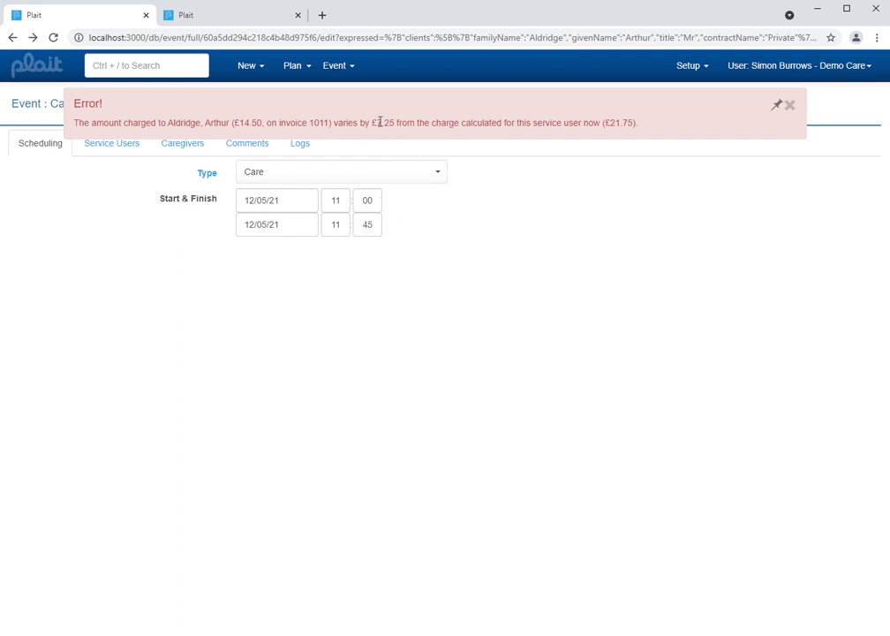
drag(379, 123, 396, 123)
click(790, 106)
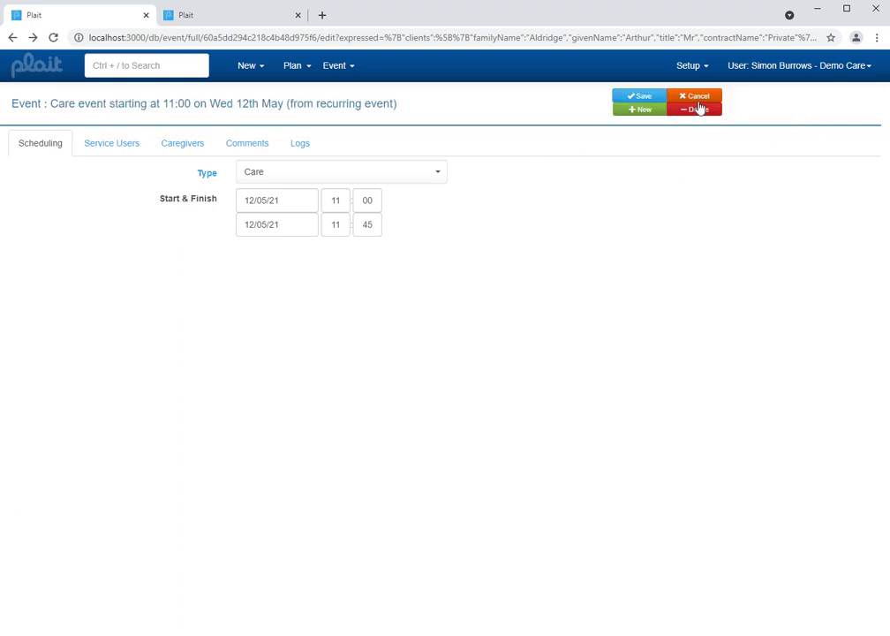
Review the transactions recorded against the event's service user and caregivers
click(127, 145)
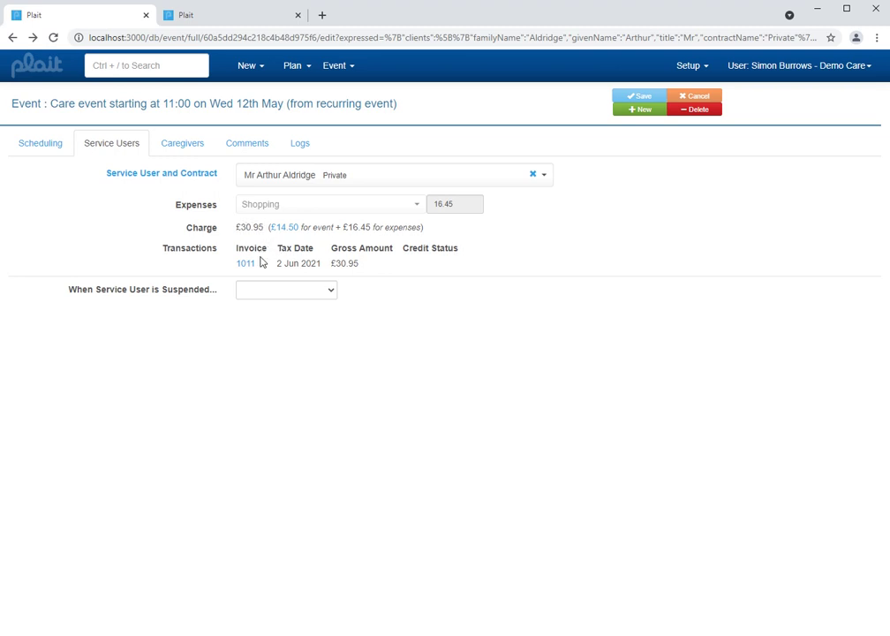
click(192, 148)
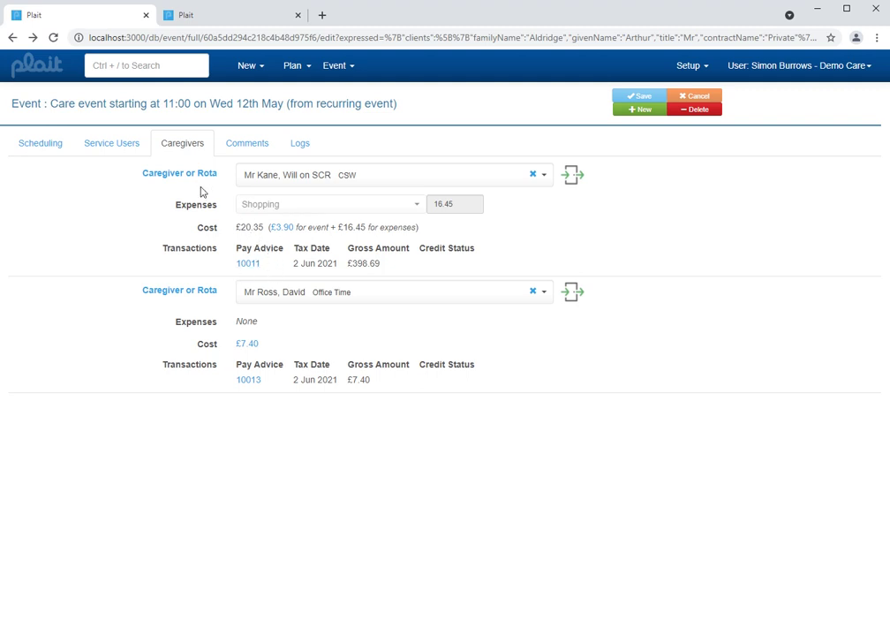
Open the invoice listed under the event's service user and mark all of its events for credit
click(136, 150)
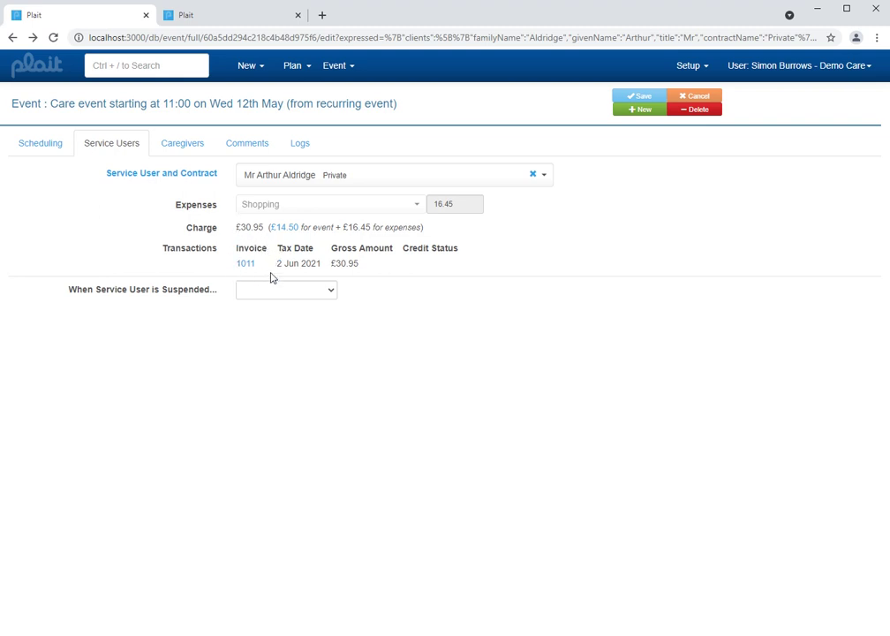
click(189, 144)
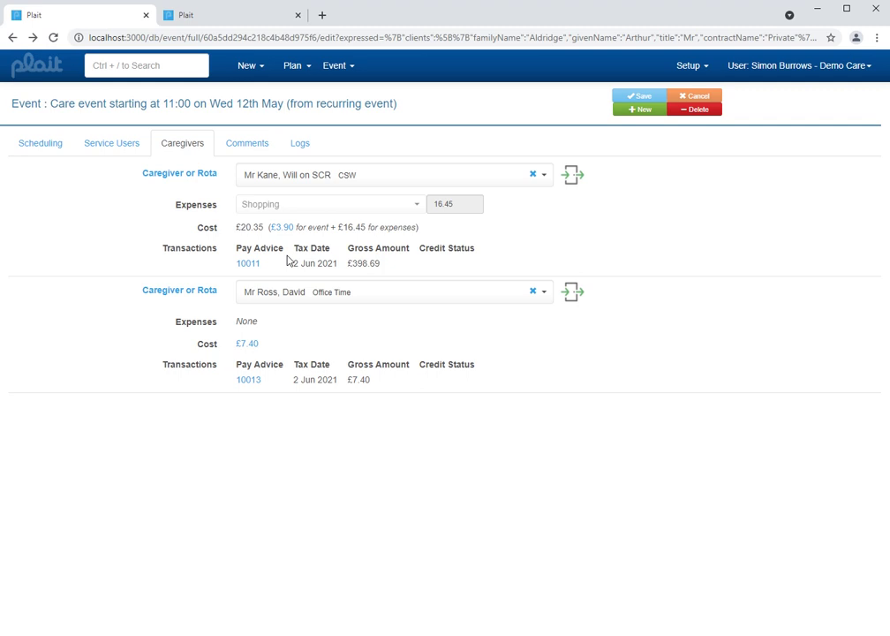
click(97, 144)
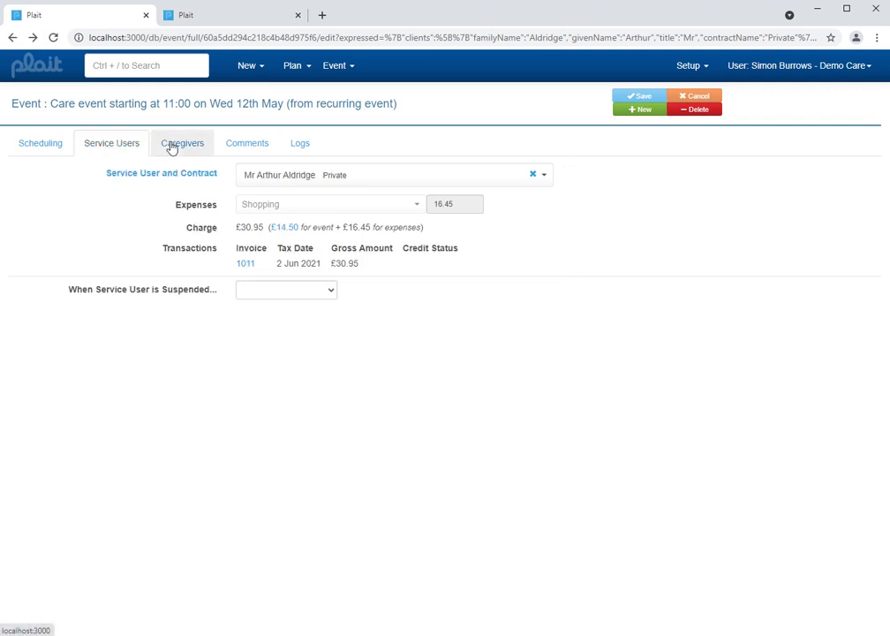
click(247, 264)
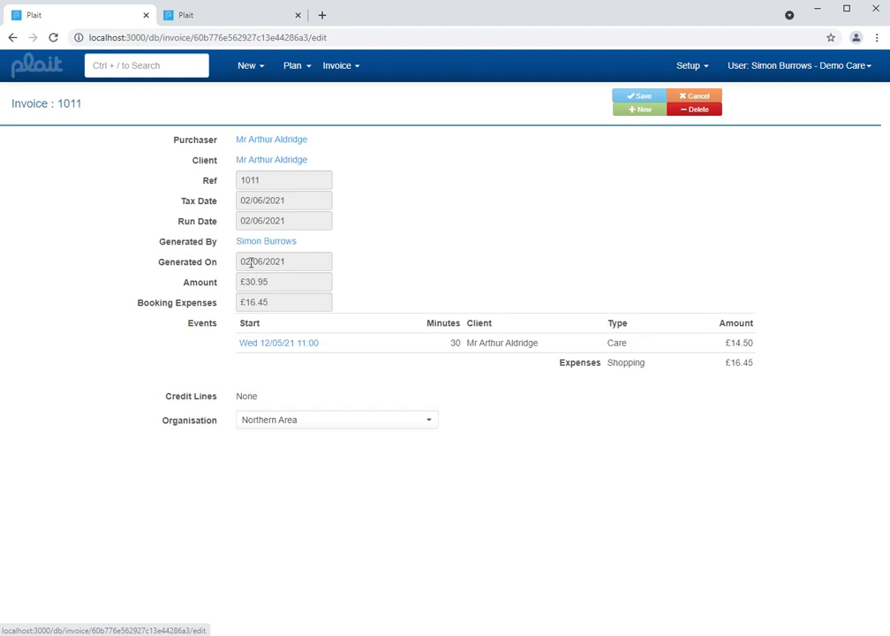
click(359, 72)
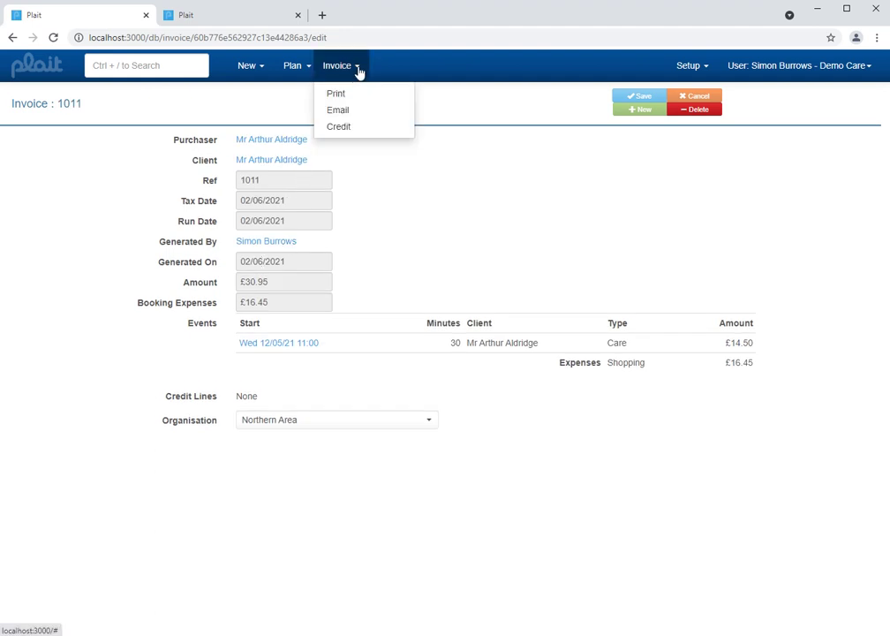
click(340, 127)
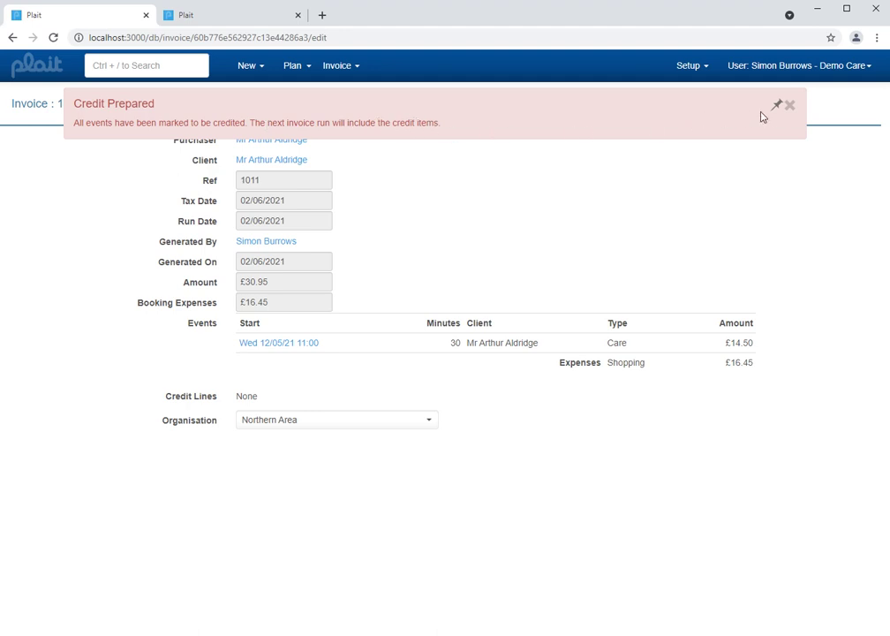
click(789, 106)
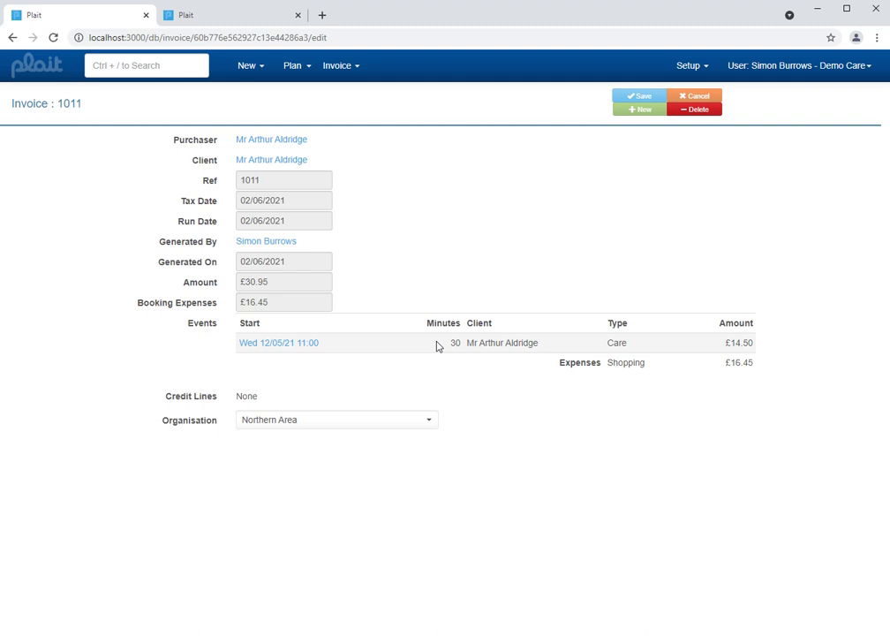
Mark the first caregiver's pay advice for credit, look over its events and travel lines, and return to the care event
click(11, 37)
click(174, 146)
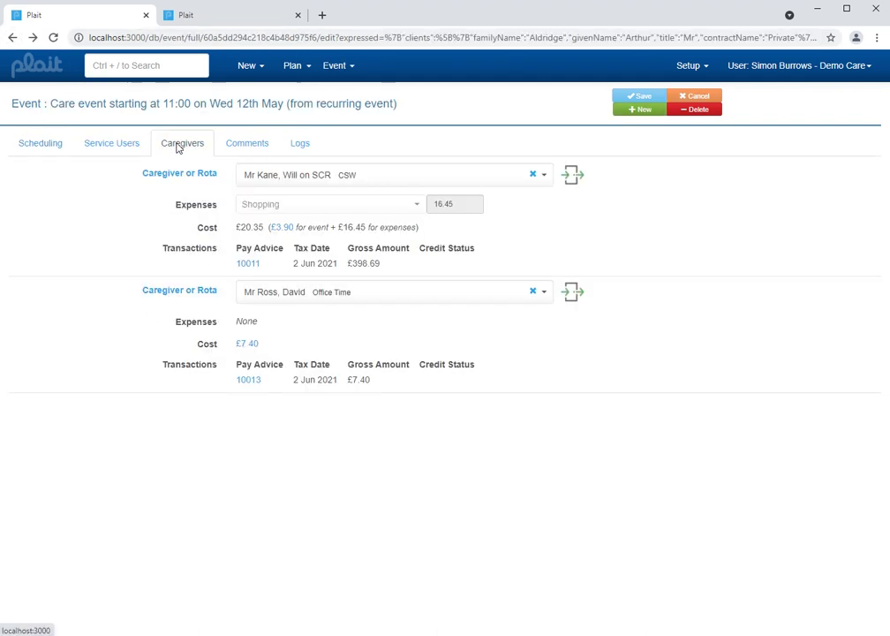
click(252, 264)
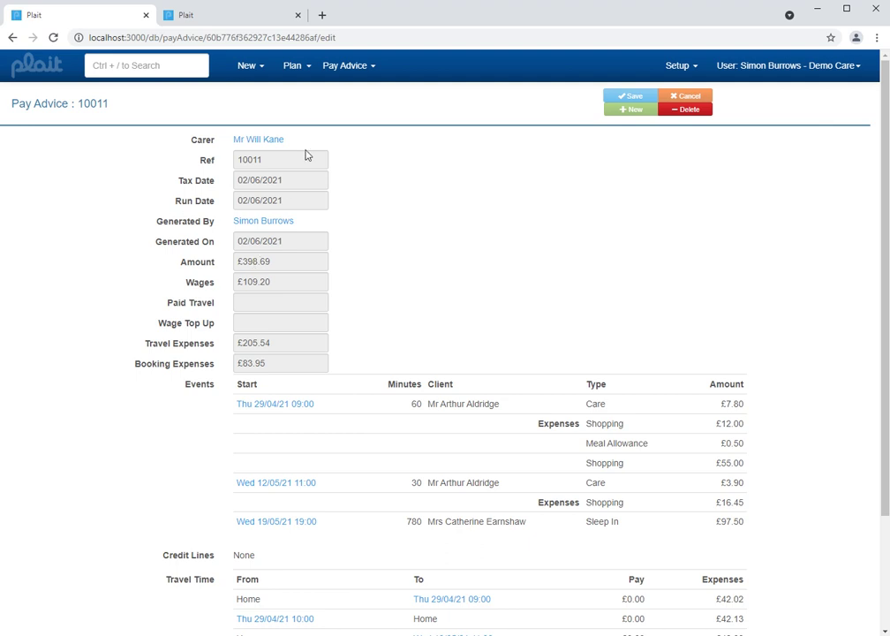
click(375, 71)
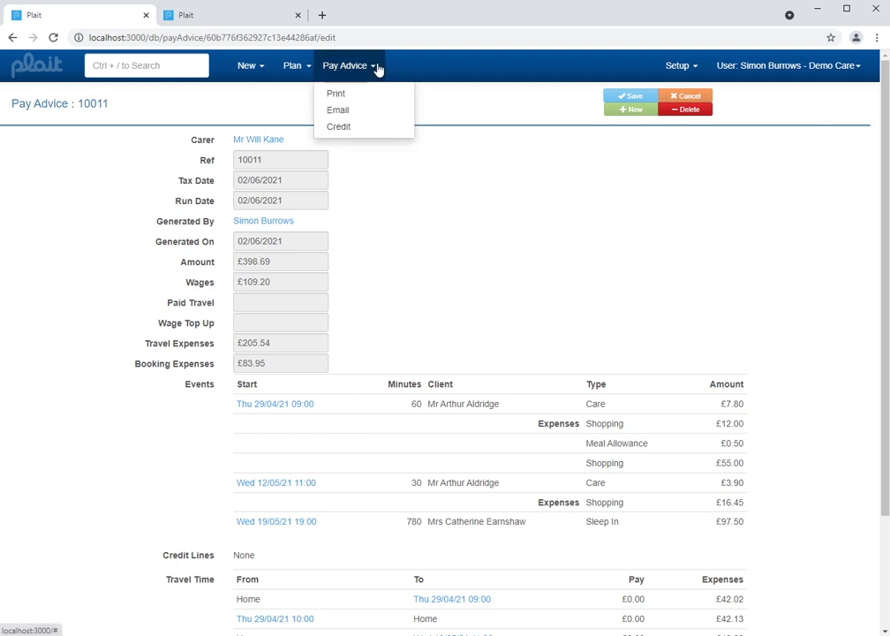
click(377, 129)
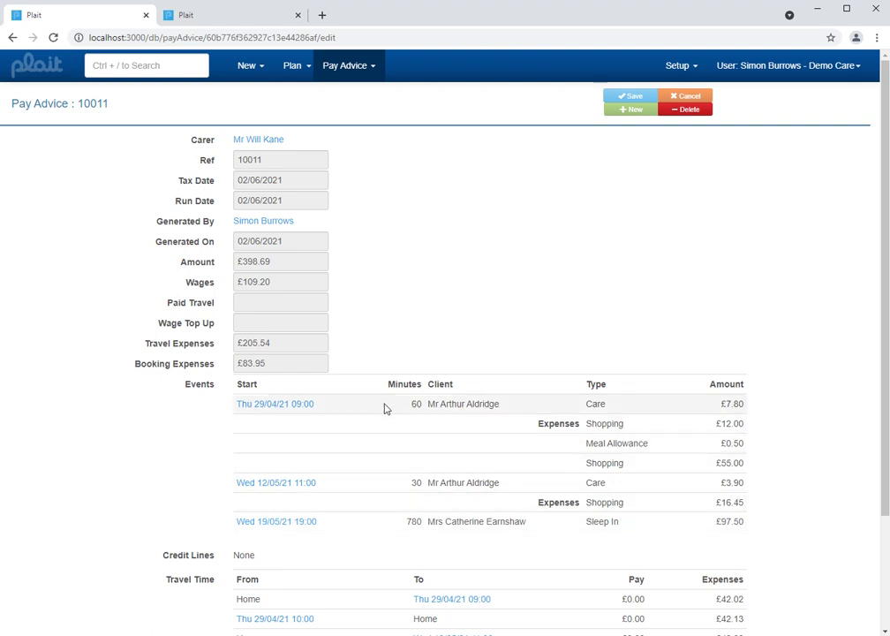
scroll(385, 408, down, 3)
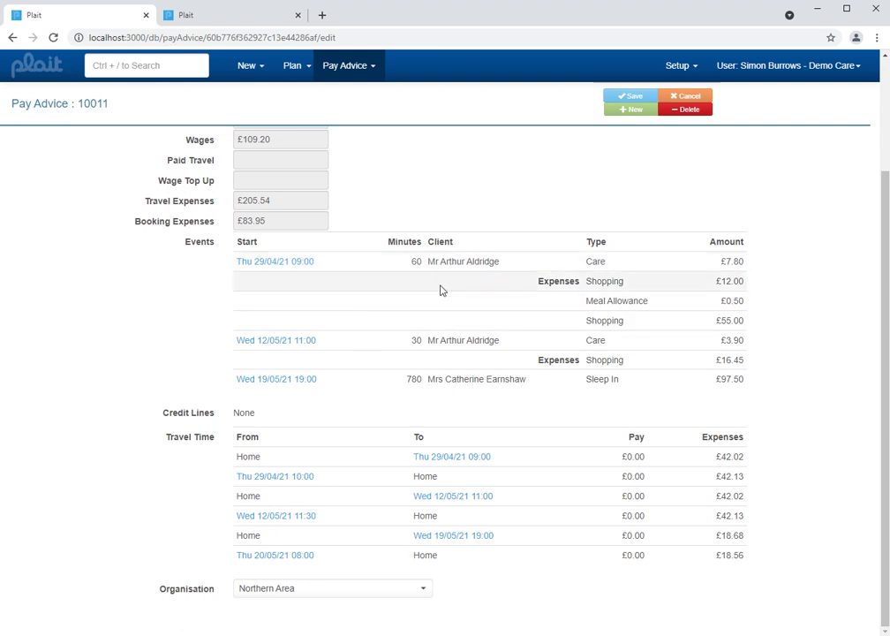
scroll(404, 366, up, 3)
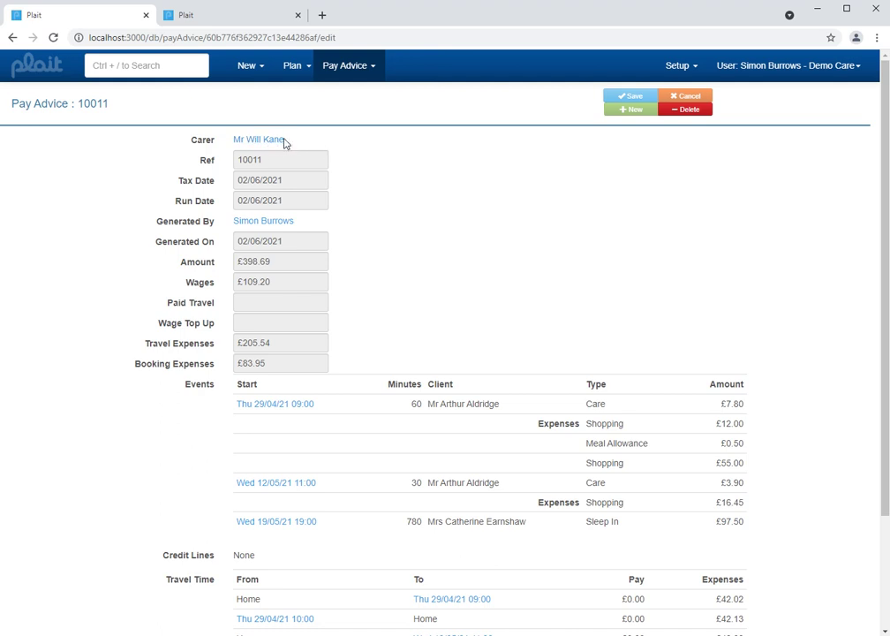
click(12, 38)
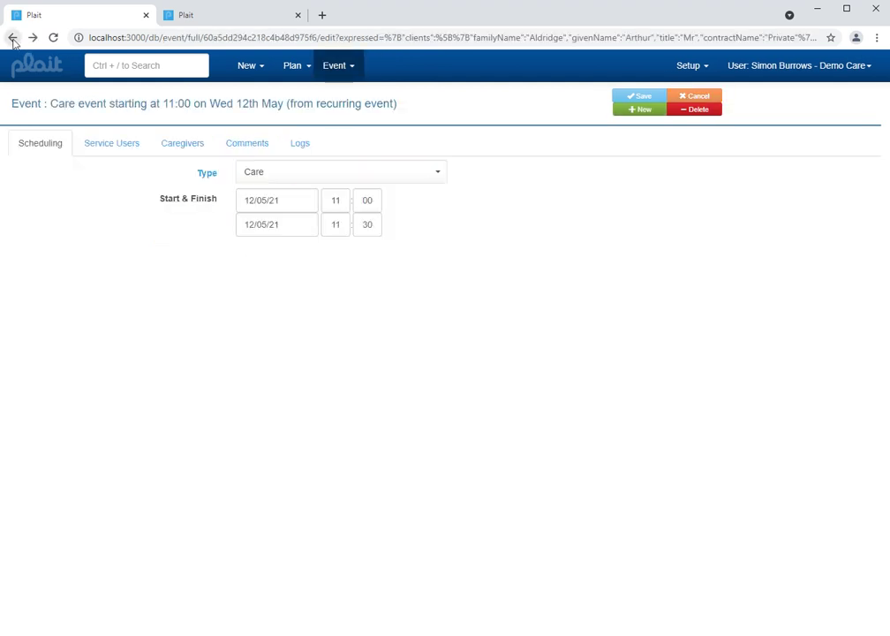
Check the credit status of the transactions listed for the event's service user and caregivers
click(130, 146)
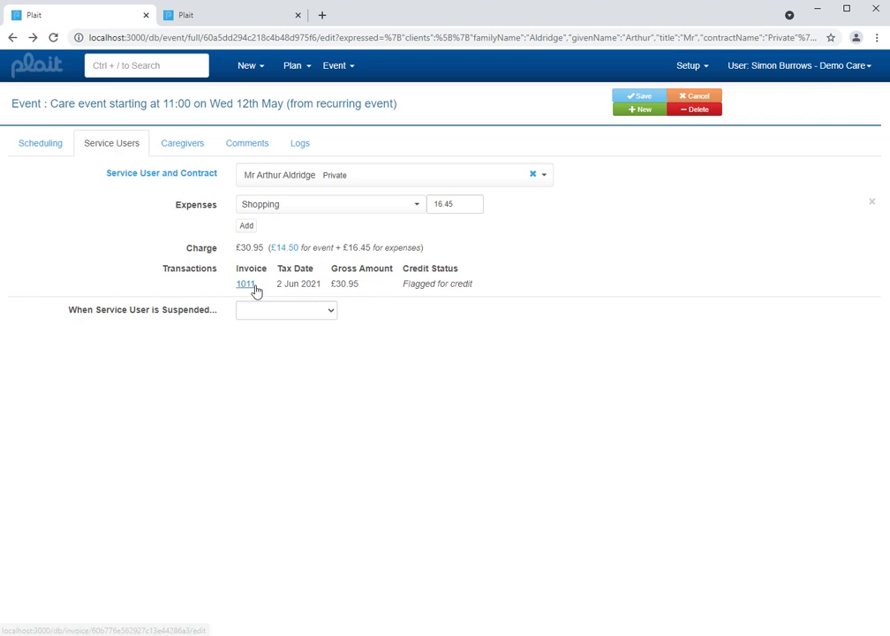
click(199, 147)
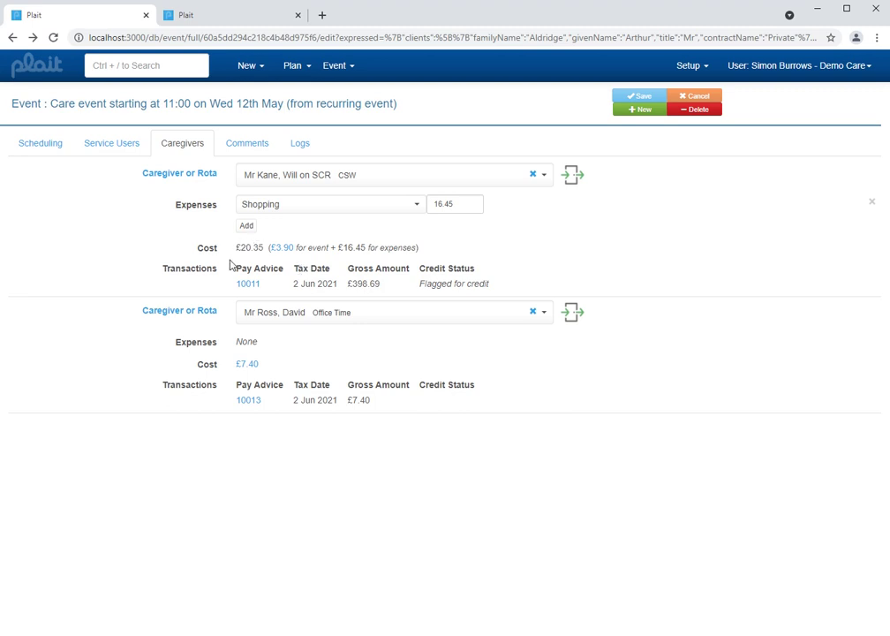
click(123, 144)
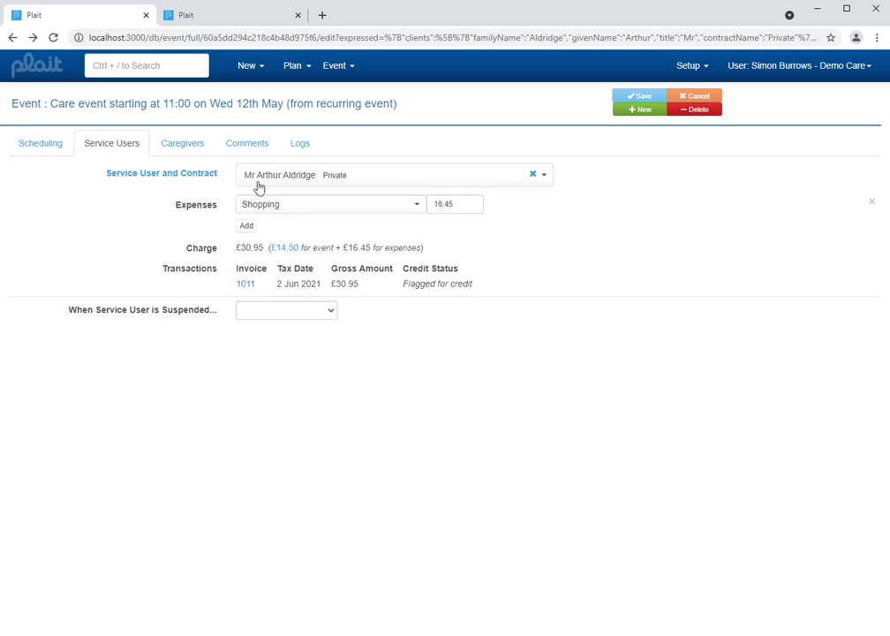
click(202, 150)
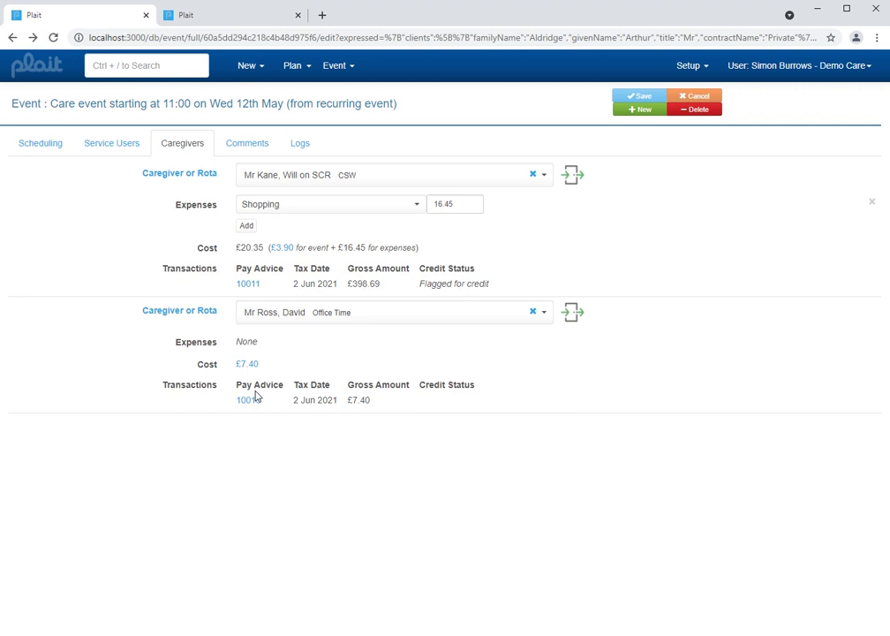
Try to save the care event with its finish time set to 11:45, then discard the change
click(42, 152)
click(363, 226)
double_click(363, 226)
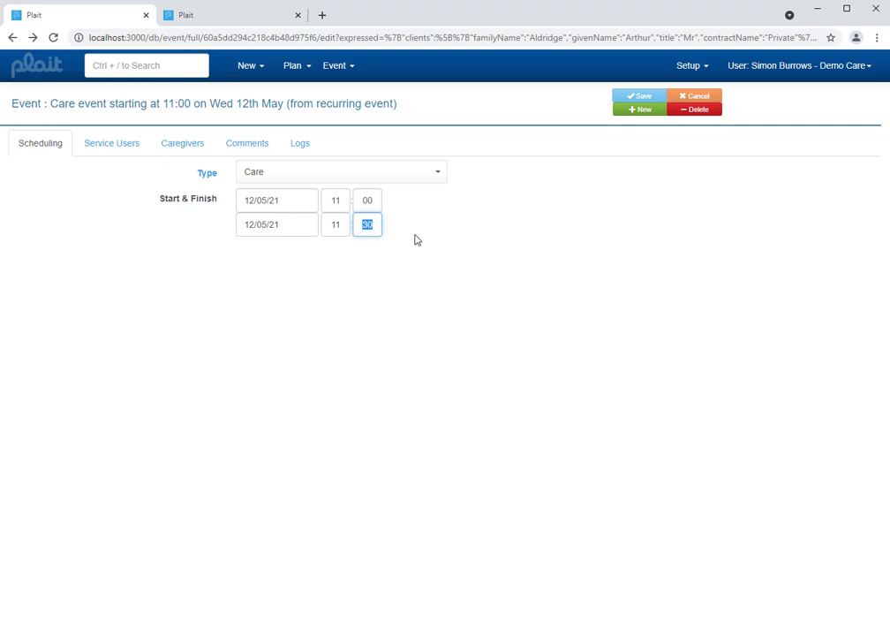
text(45)
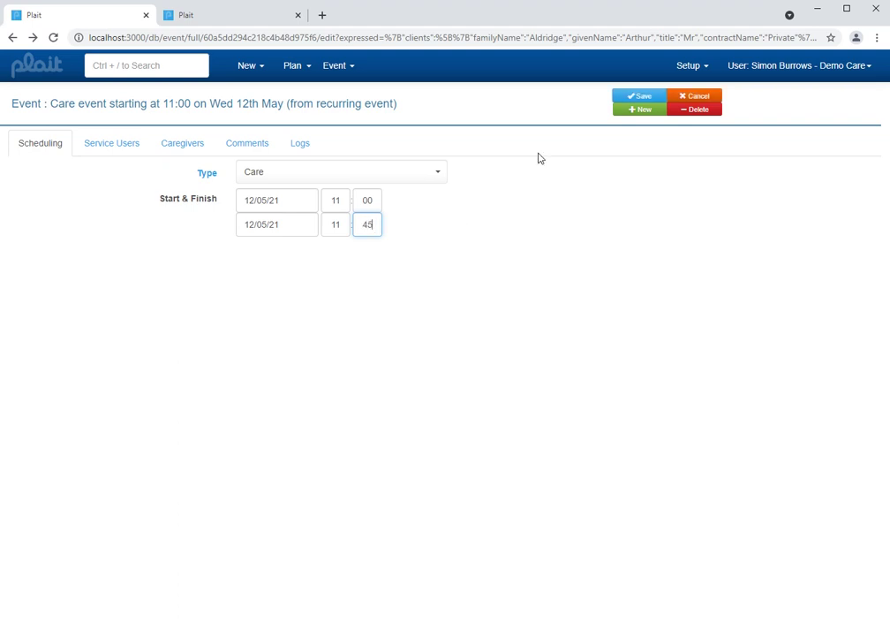
click(641, 97)
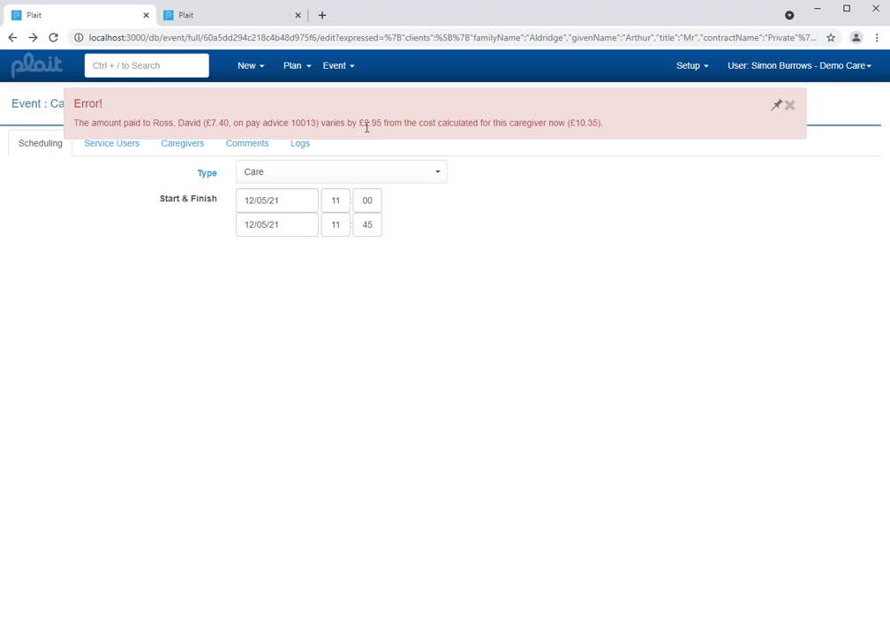
drag(365, 123, 383, 119)
drag(292, 122, 320, 122)
click(789, 107)
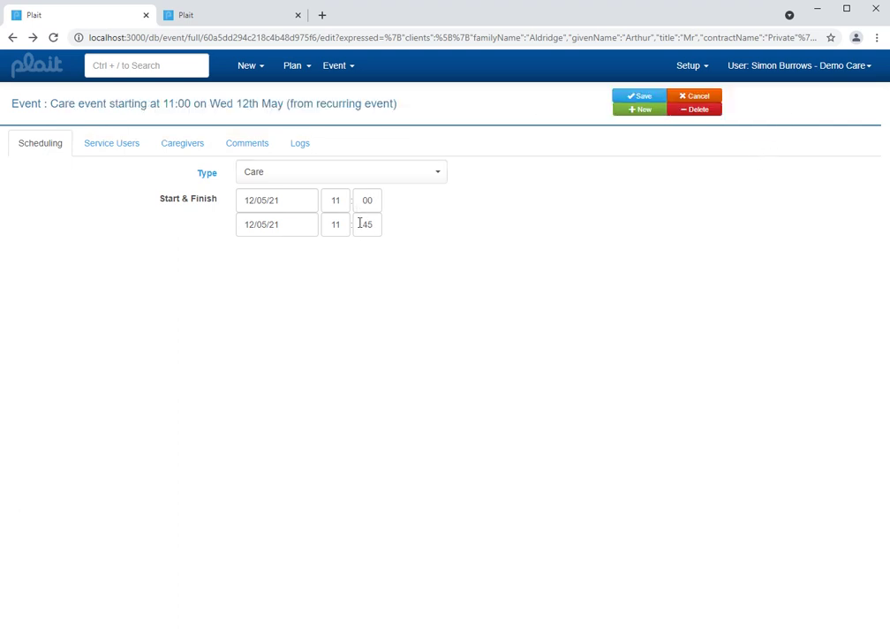
click(711, 95)
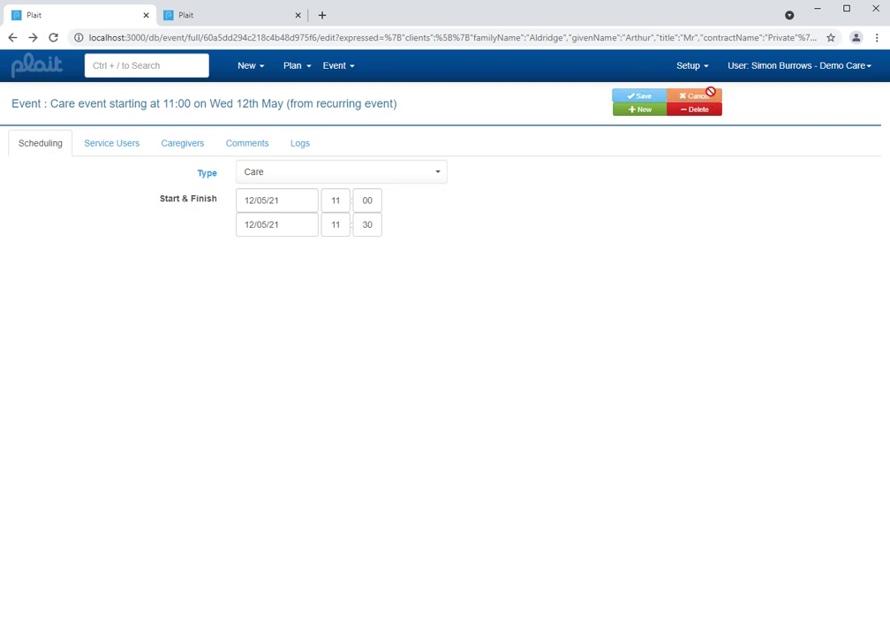
Generate invoices for the Northern Area organisation with Dry Run turned off
click(121, 147)
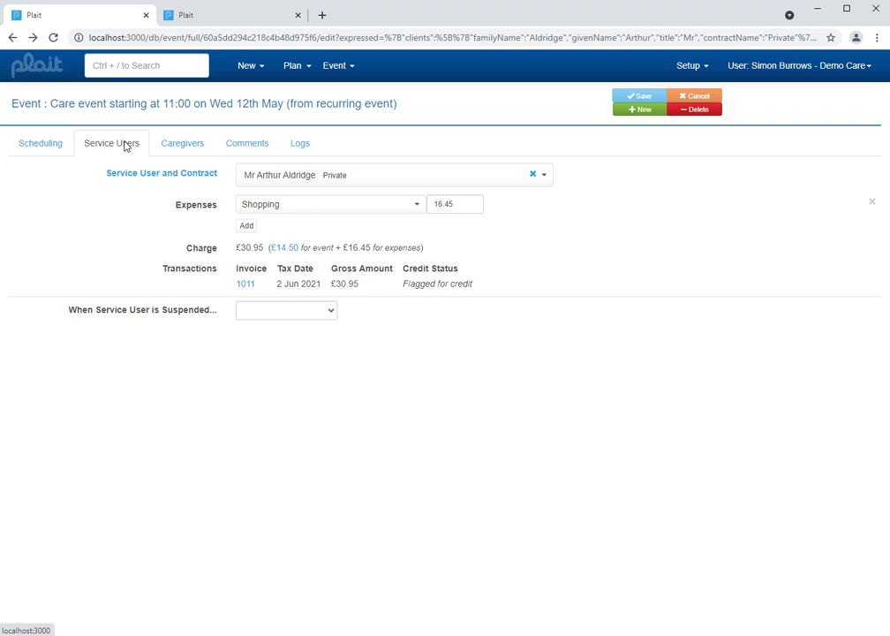
click(354, 68)
click(237, 18)
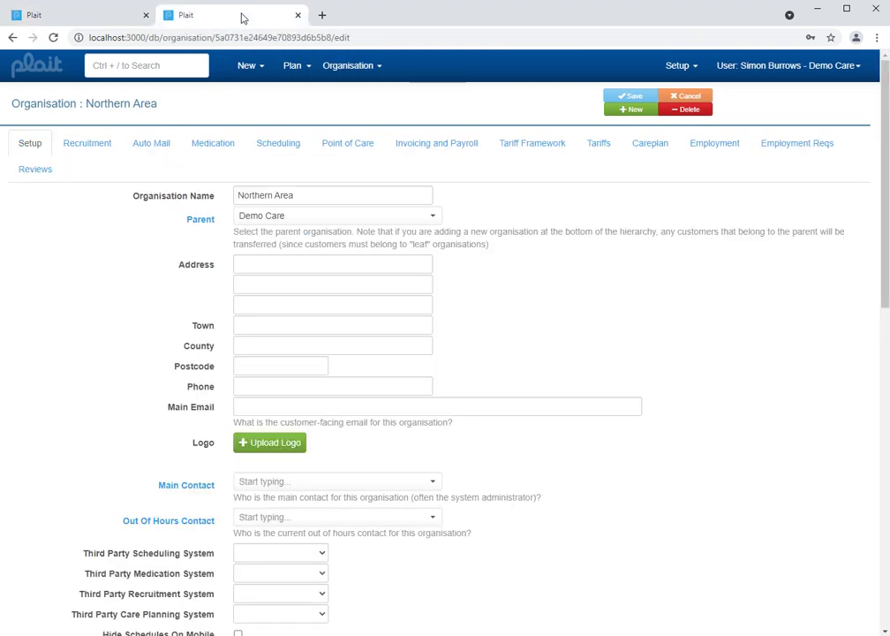
click(384, 69)
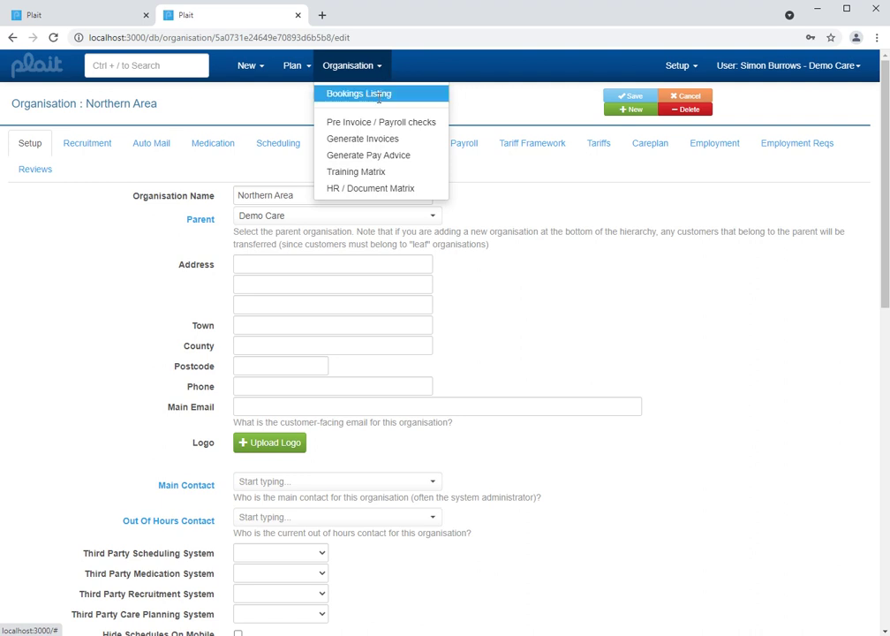
click(383, 142)
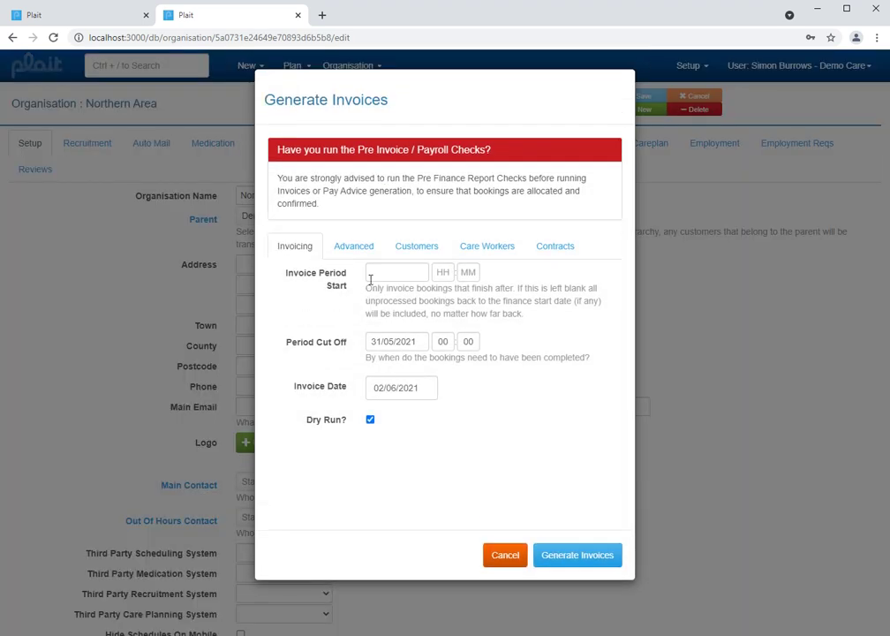
click(370, 420)
click(566, 554)
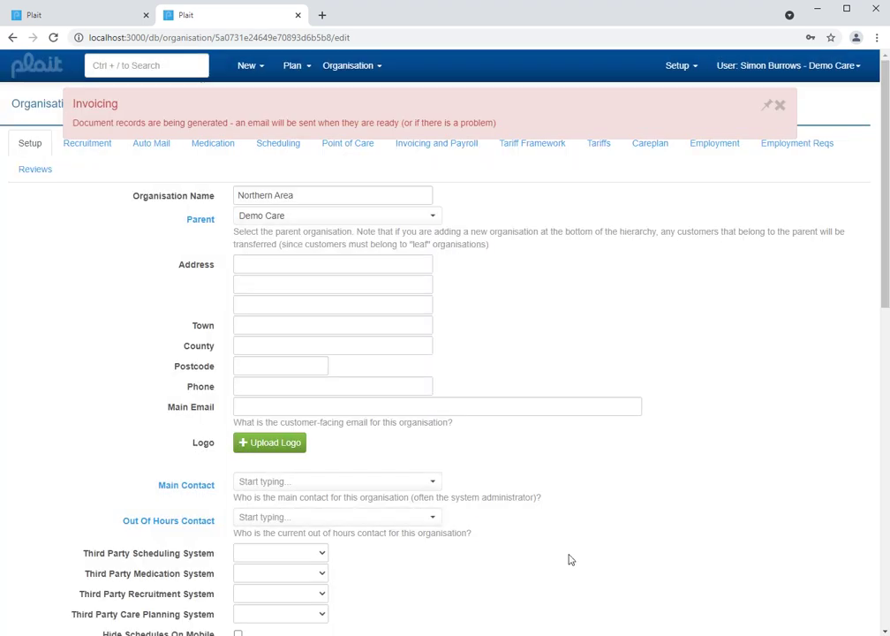
Generate pay advice for the Northern Area organisation with Dry Run turned off
click(351, 65)
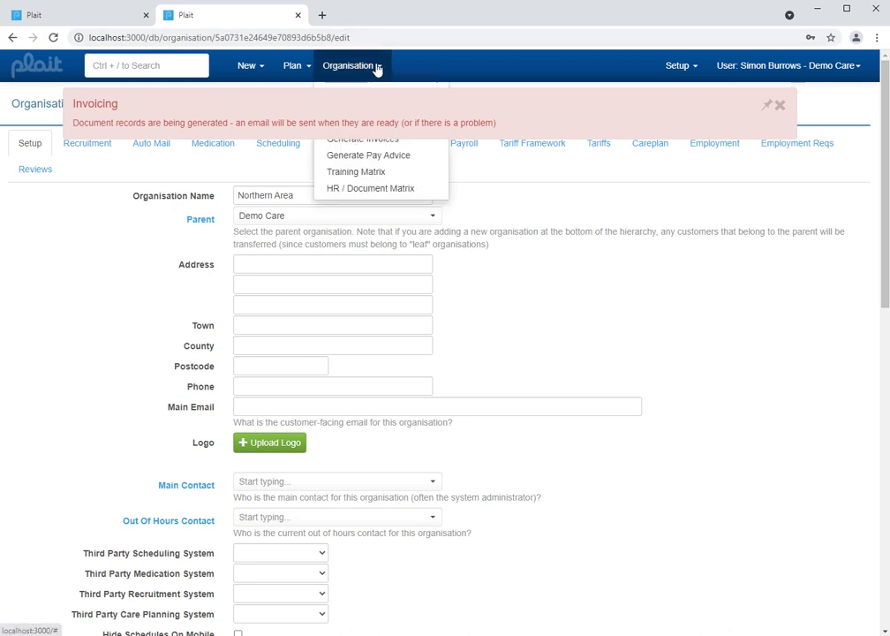
click(380, 157)
click(370, 420)
click(583, 561)
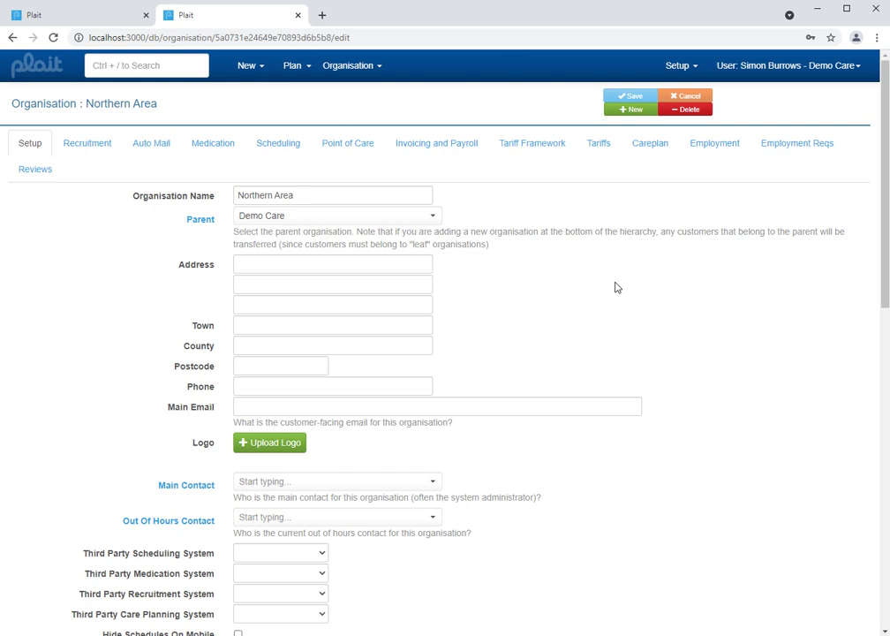
Reload the care event, view the credit invoice linked from the service user's transactions, and return to the event
click(91, 17)
click(256, 39)
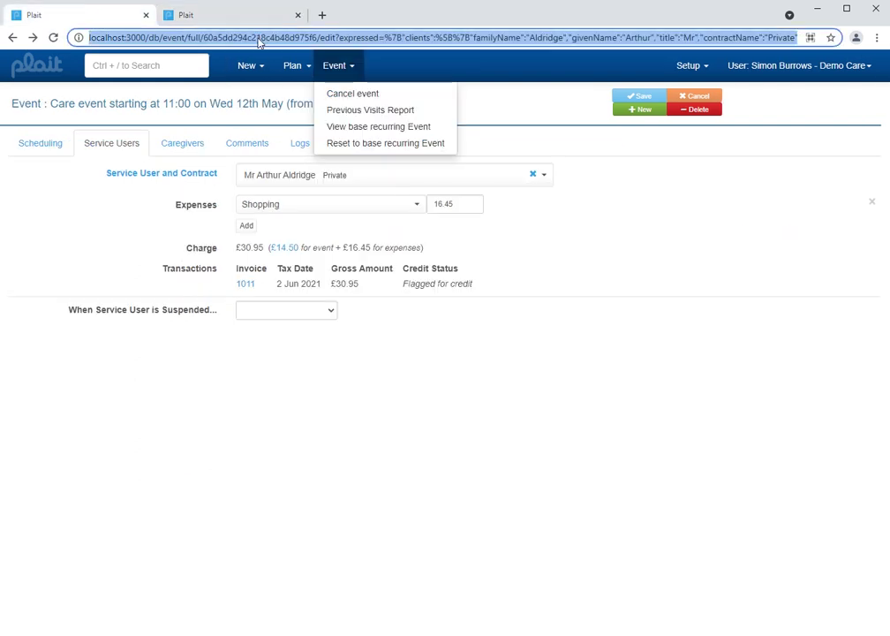
key(Return)
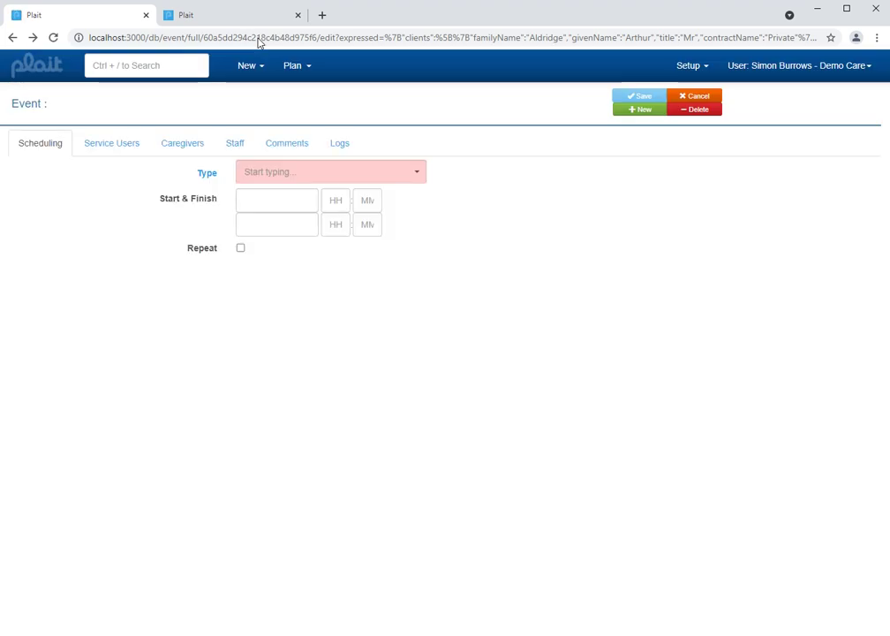
click(124, 145)
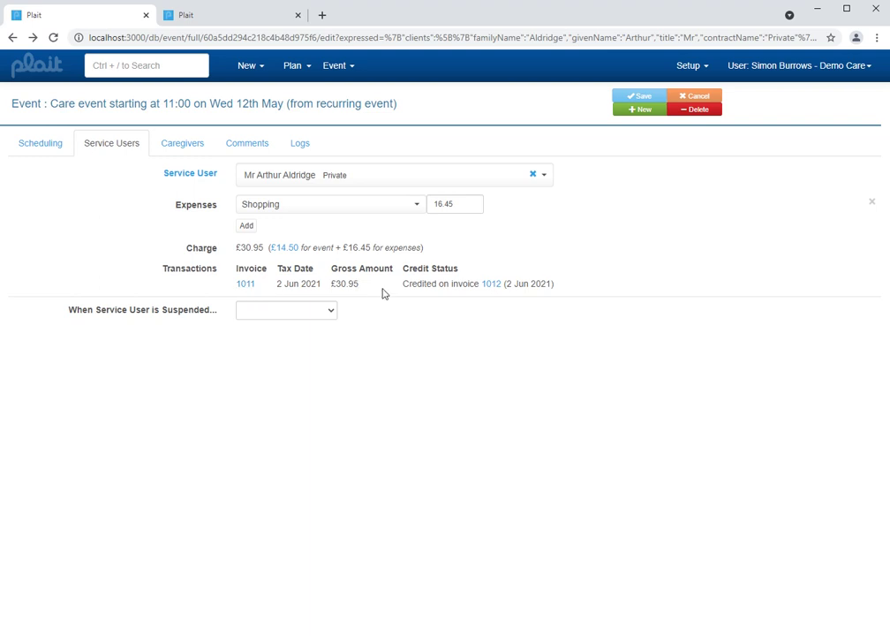
click(492, 284)
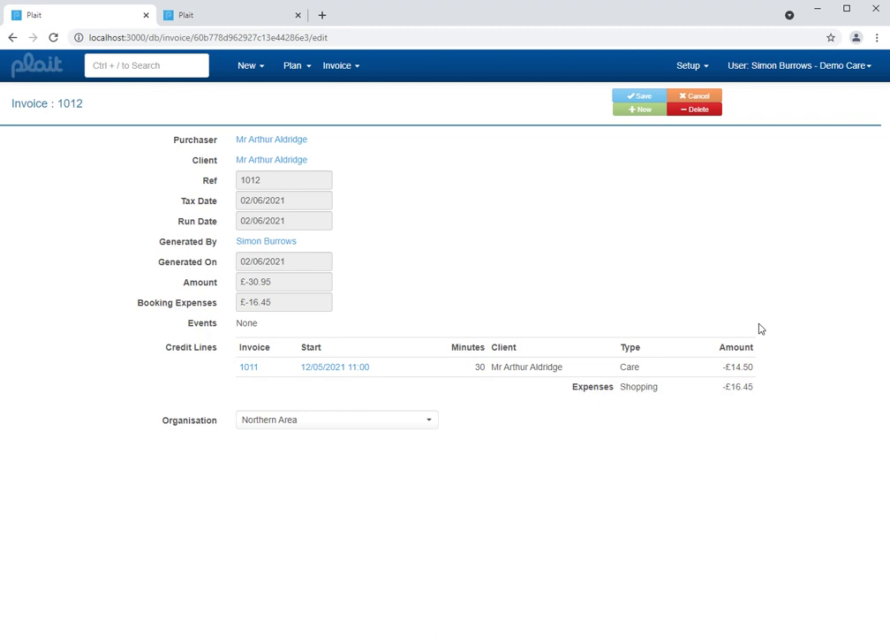
click(11, 38)
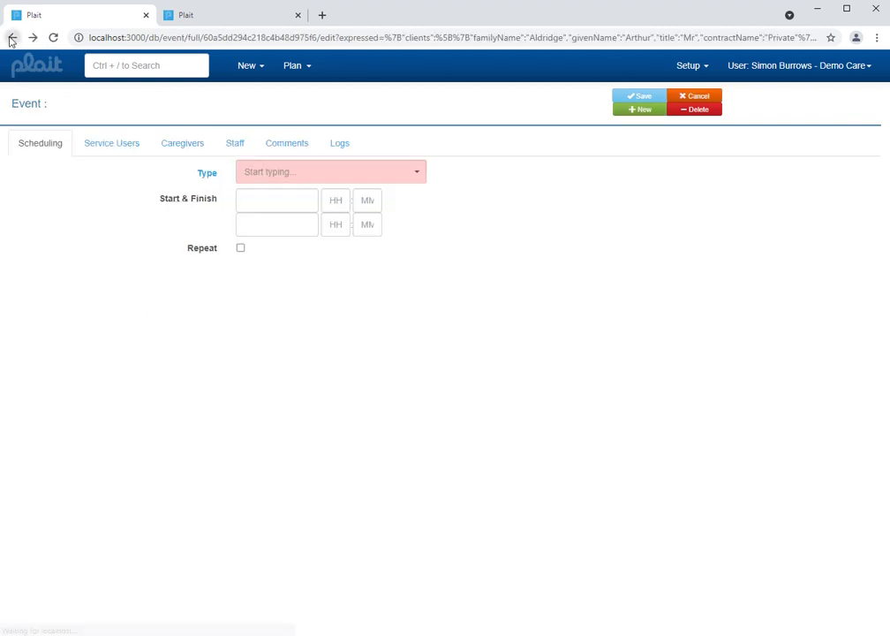
View the credit pay advice linked from the first caregiver's transactions, examine its credit lines and travel time, and return to the event
click(181, 145)
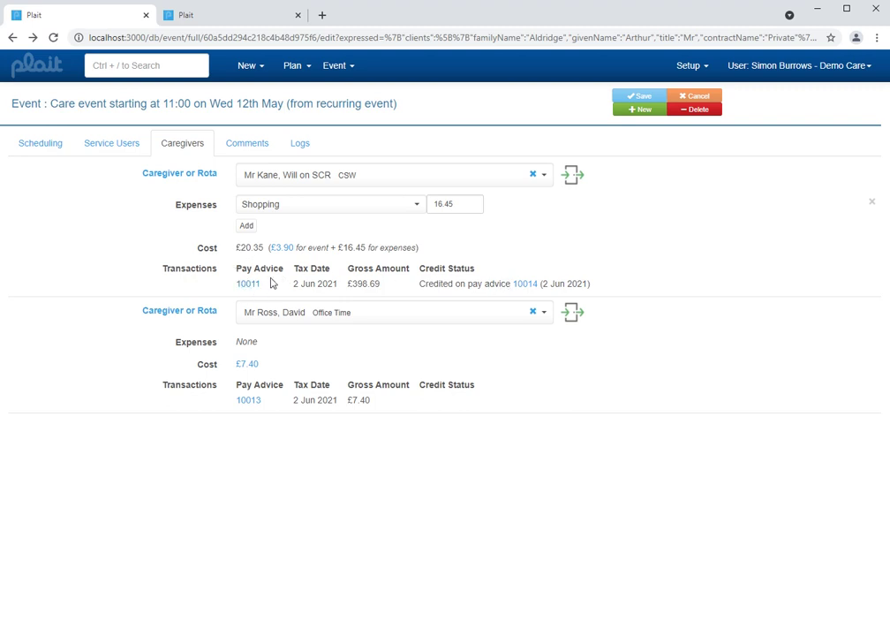
click(532, 288)
scroll(546, 279, down, 3)
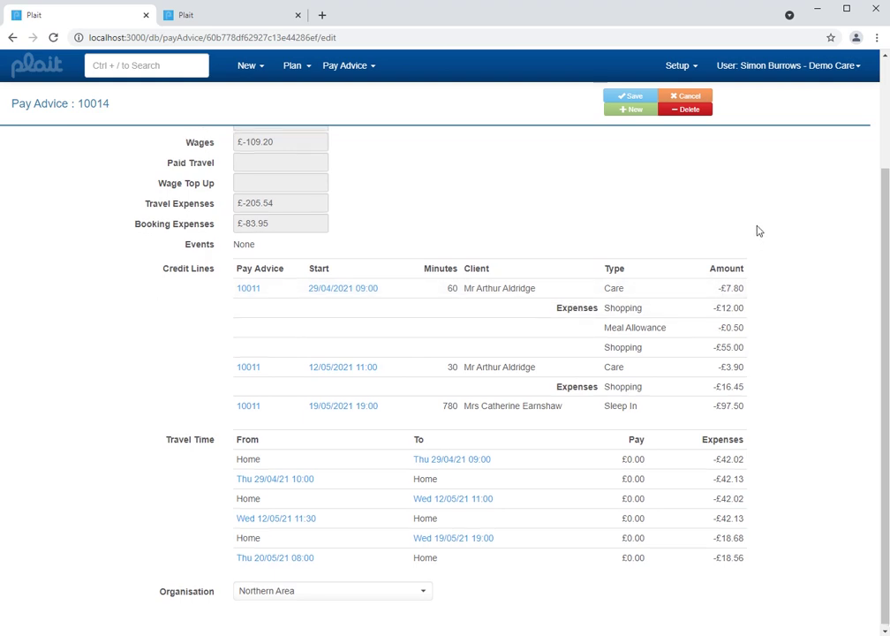
scroll(757, 232, up, 3)
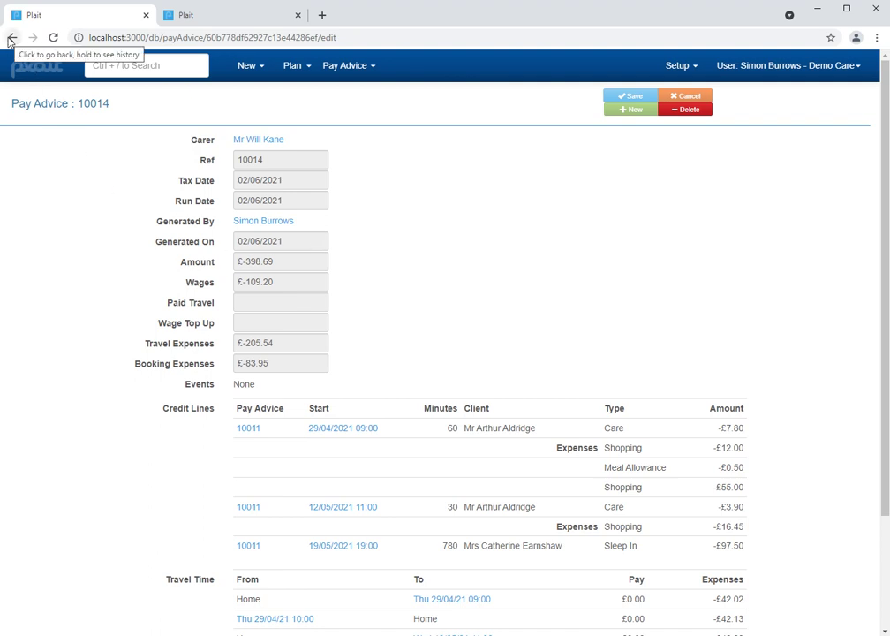
click(11, 39)
Set the Shopping expense to 17.45 for both the service user and the first caregiver, and save the event
click(129, 146)
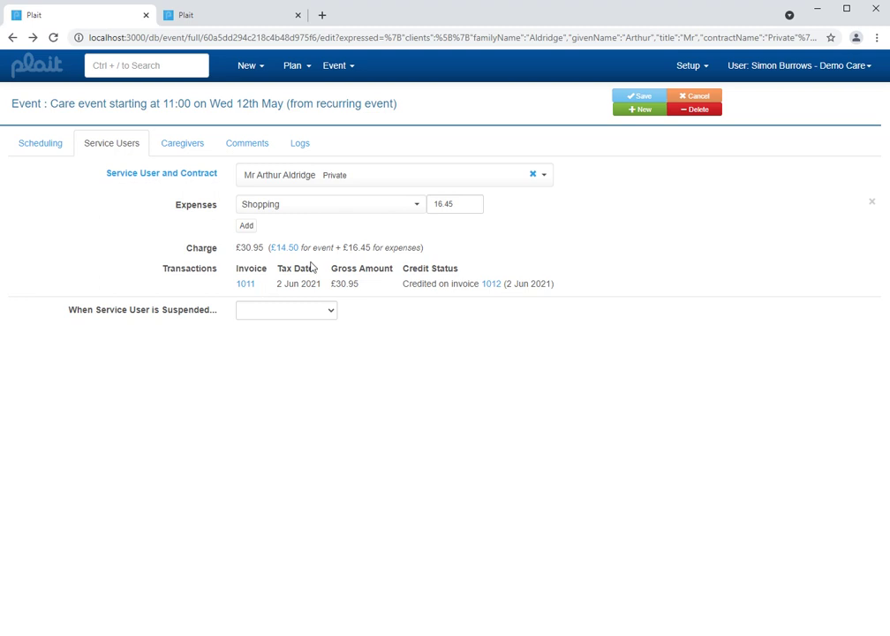
click(440, 205)
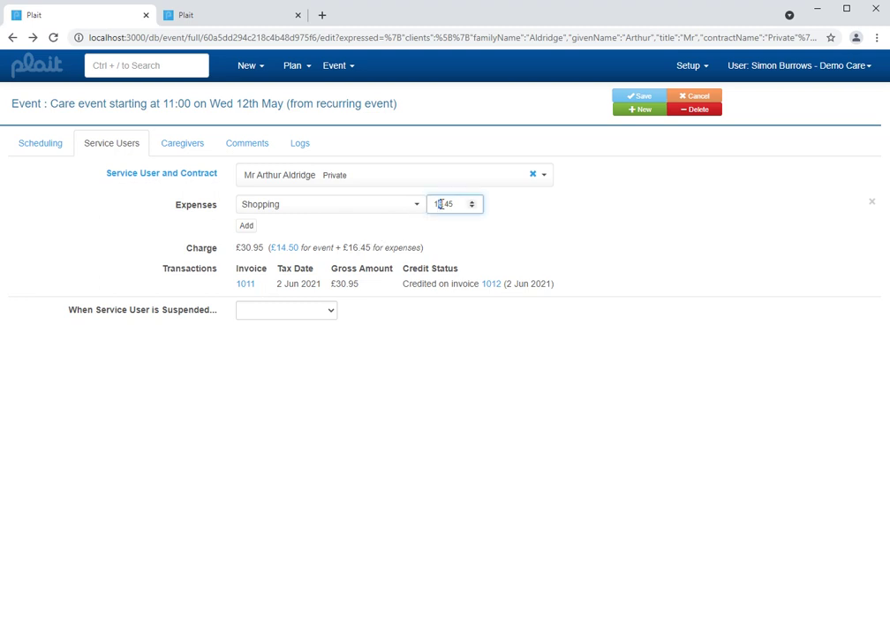
key(Up)
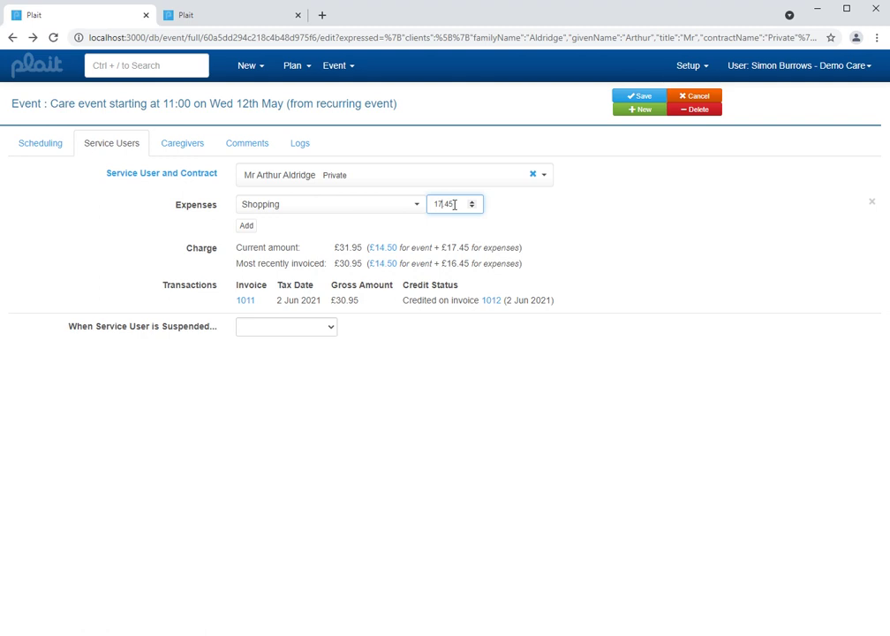
click(177, 144)
click(441, 203)
text(7.45)
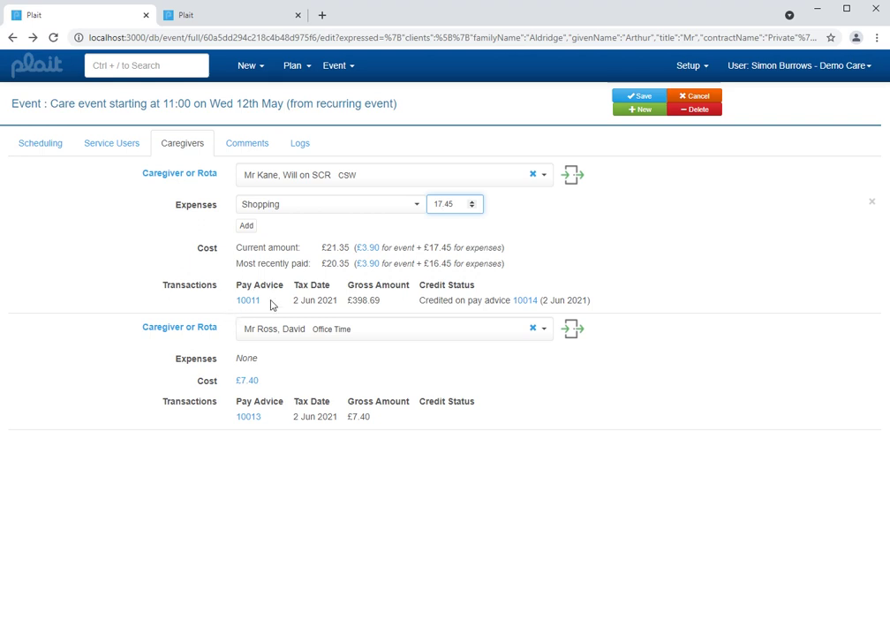
click(646, 97)
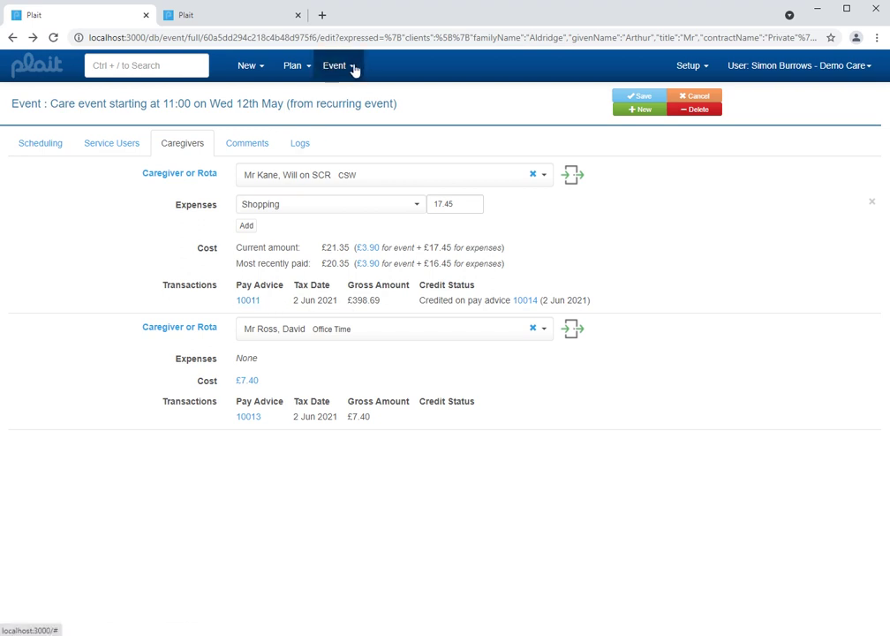
Generate a new set of invoices for the Northern Area organisation with Dry Run turned off
click(269, 16)
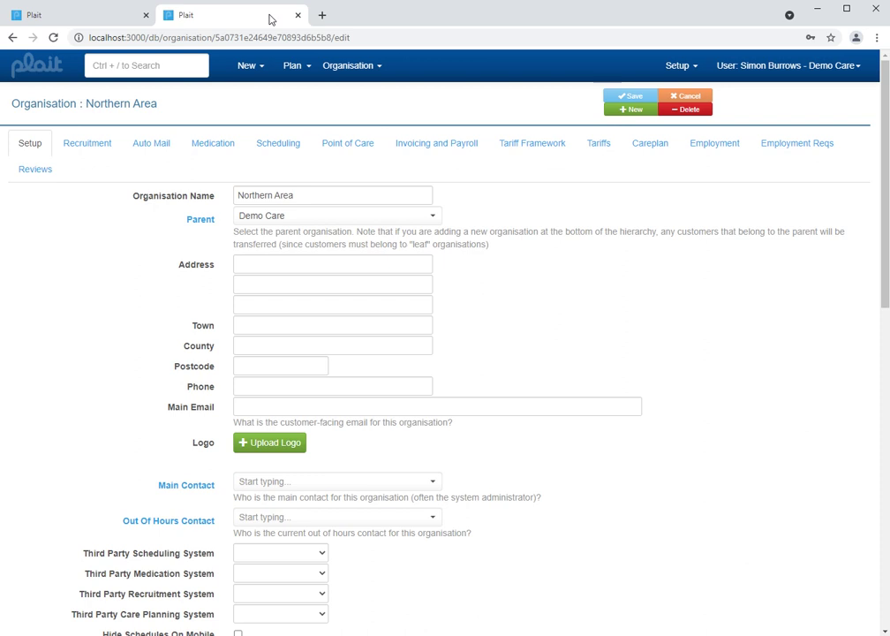
click(383, 71)
click(375, 136)
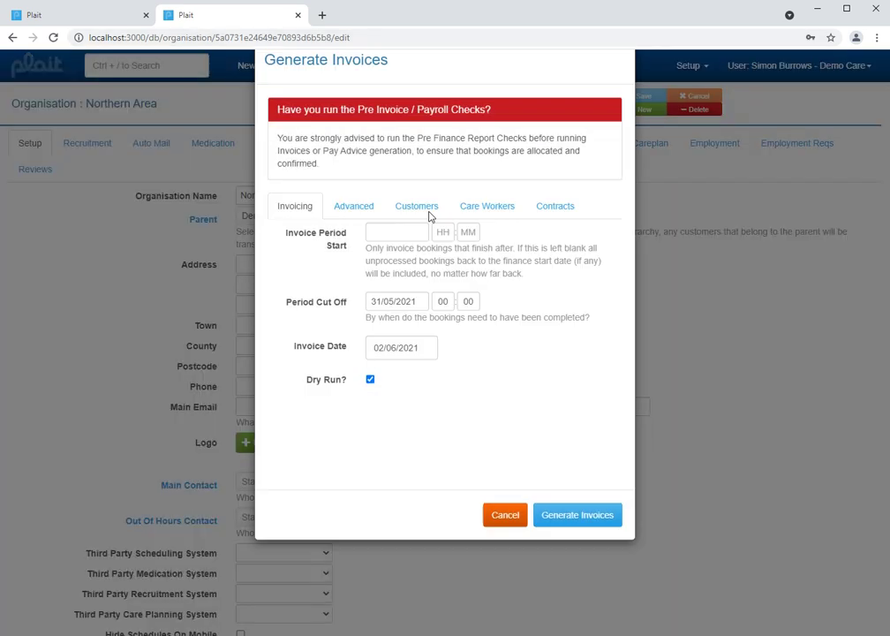
click(371, 417)
click(552, 556)
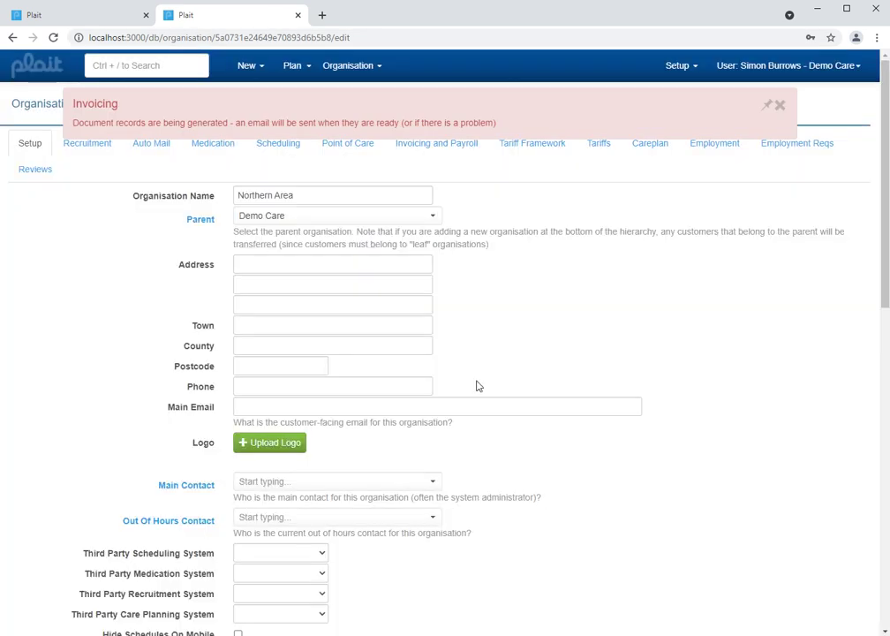
Generate a new set of pay advice for the Northern Area organisation with Dry Run turned off
click(377, 65)
click(381, 151)
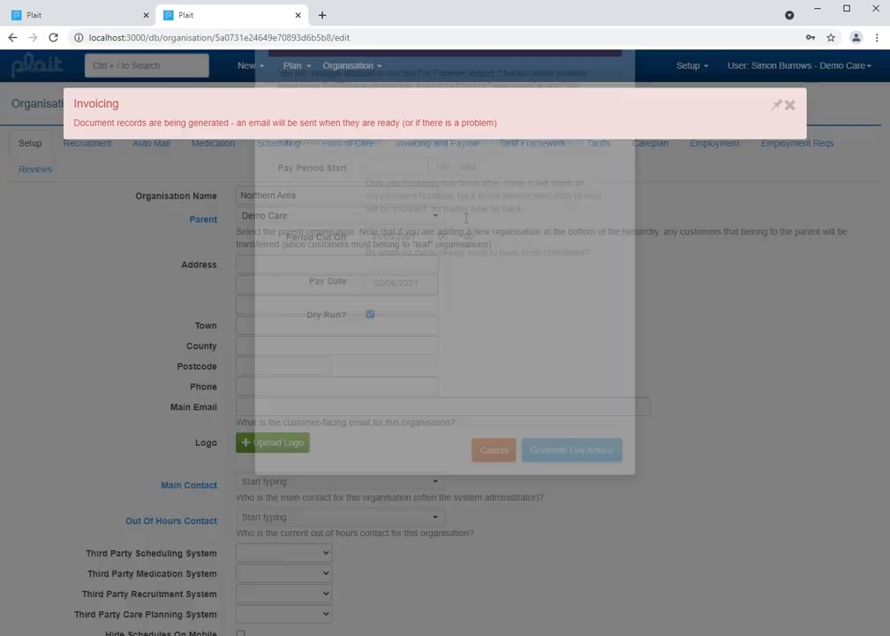
click(370, 420)
click(544, 563)
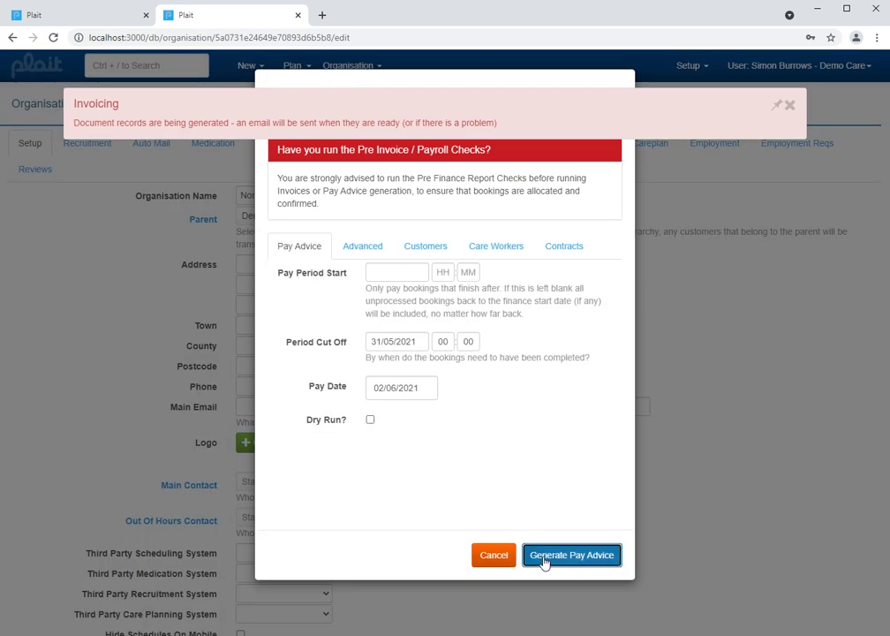
Reload the care event, examine the service user's and caregivers' transactions, and review the credit pay advice linked for the first caregiver
click(116, 20)
click(234, 37)
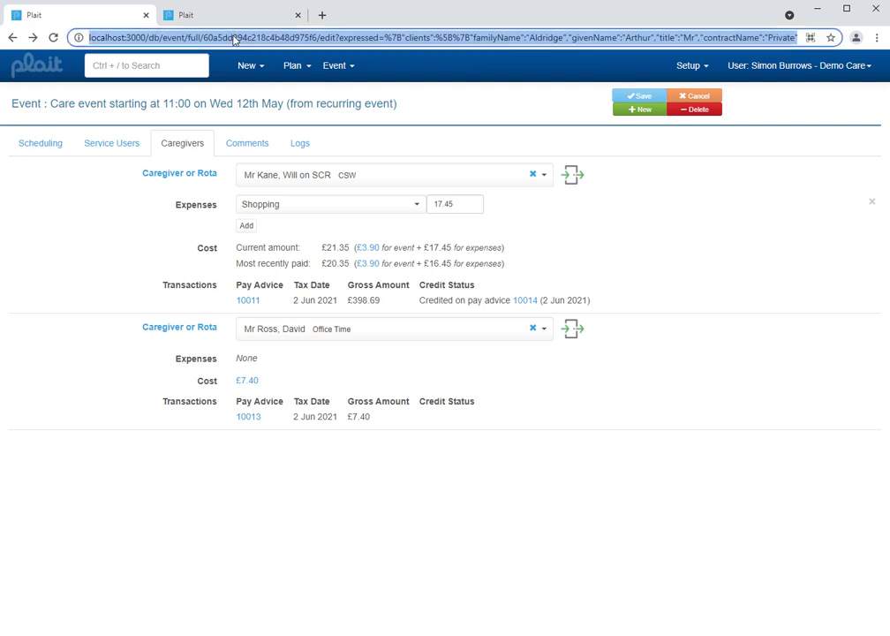
key(Return)
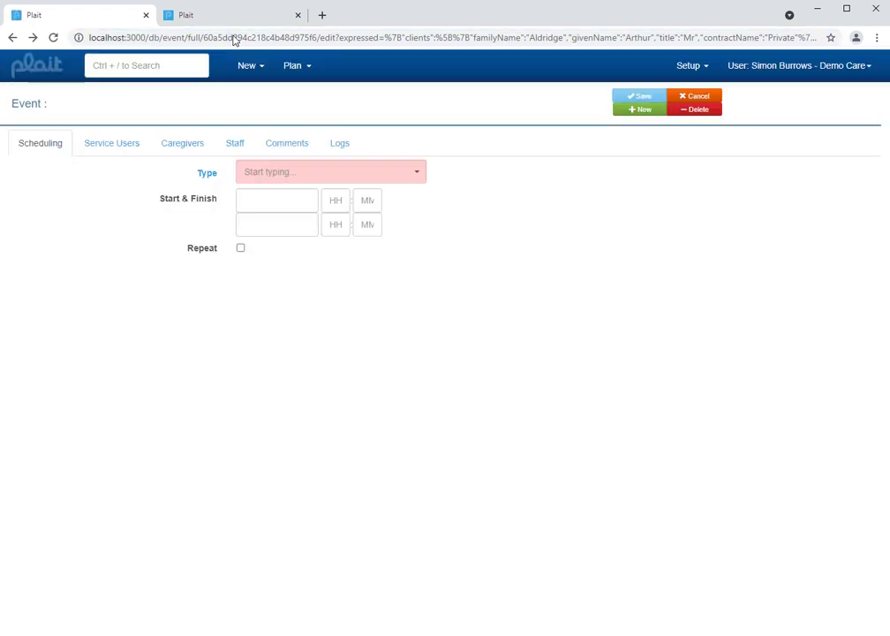
click(128, 143)
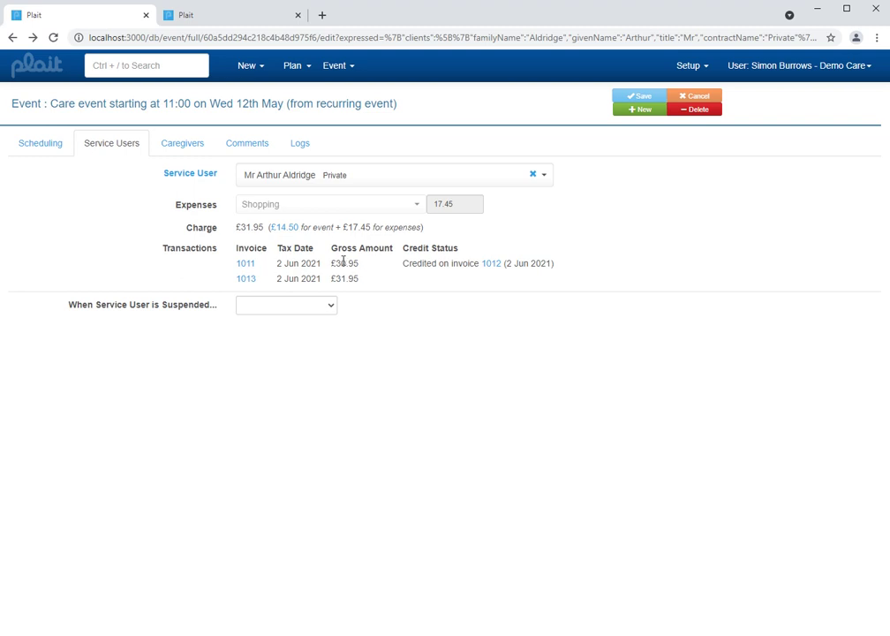
click(193, 144)
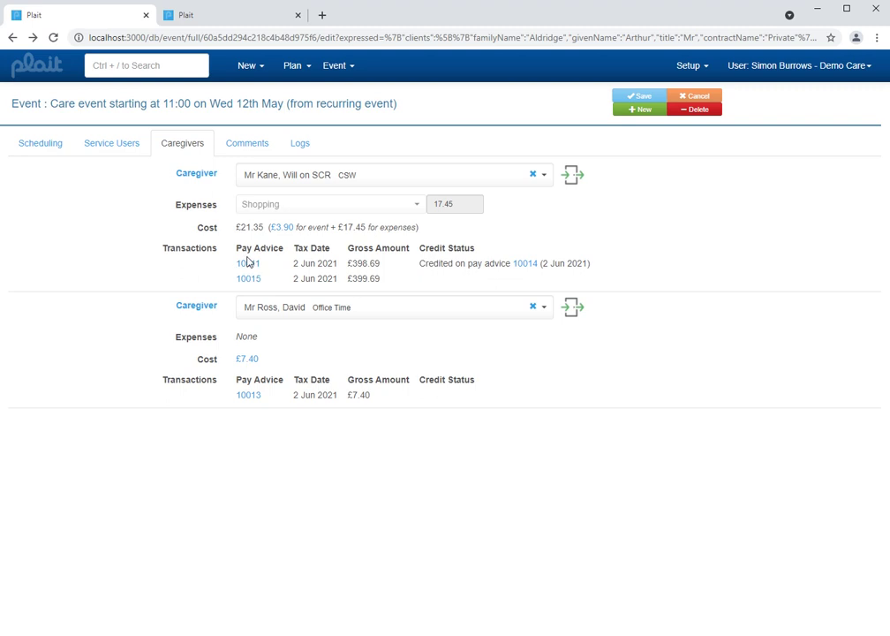
click(526, 265)
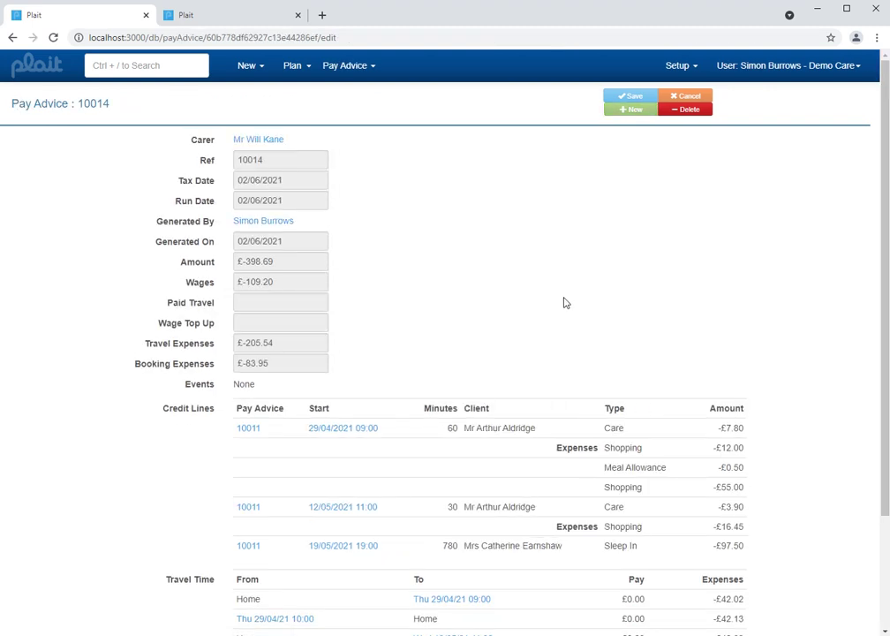
scroll(562, 302, down, 2)
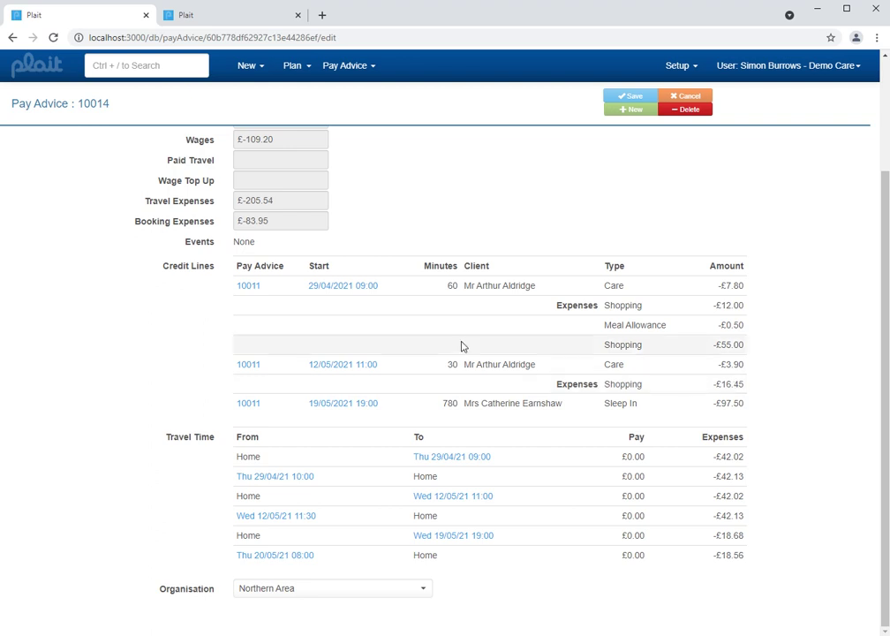
scroll(376, 324, up, 3)
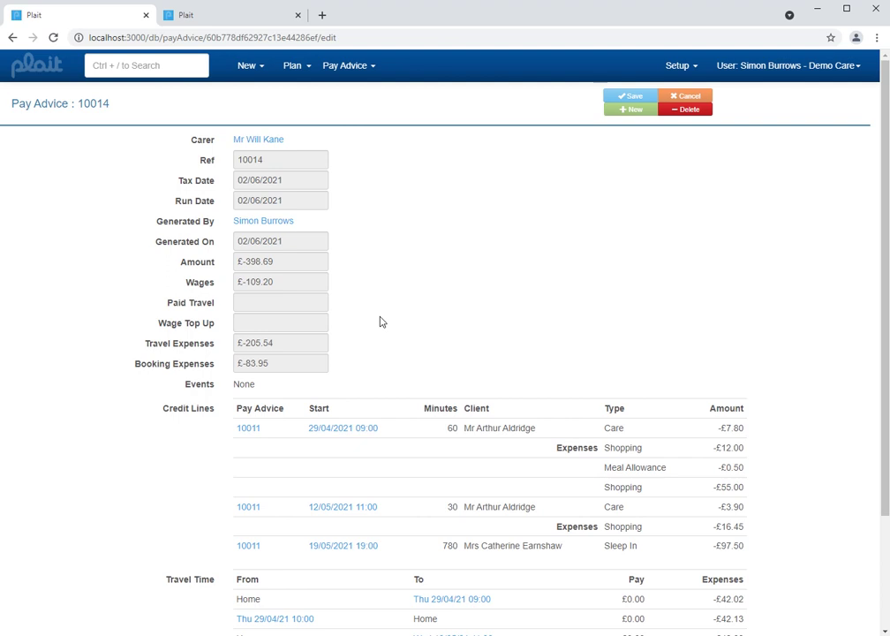
Turn on Allow Individual Booking Credits in the Demo Care organisation's invoicing and payroll settings and save
click(217, 16)
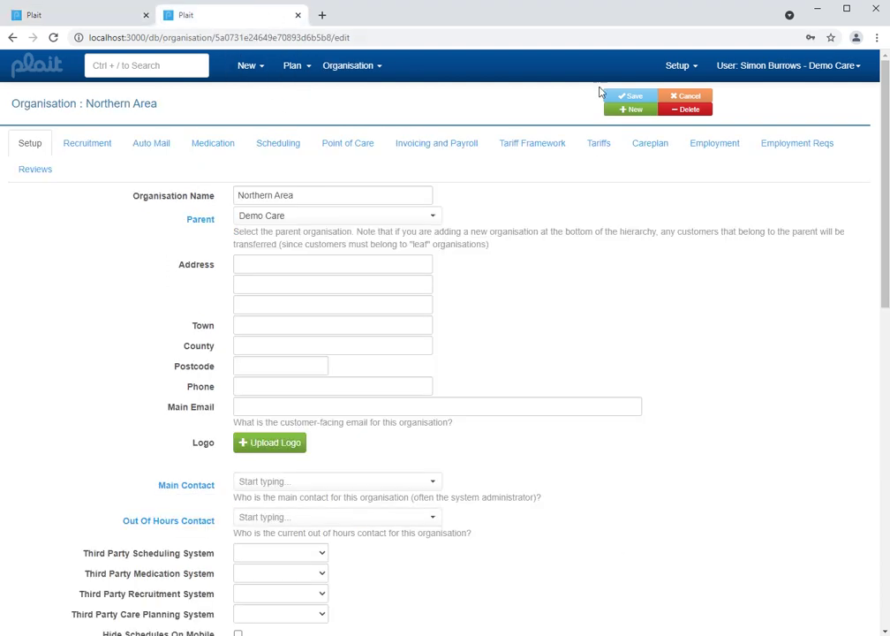
click(678, 65)
click(680, 94)
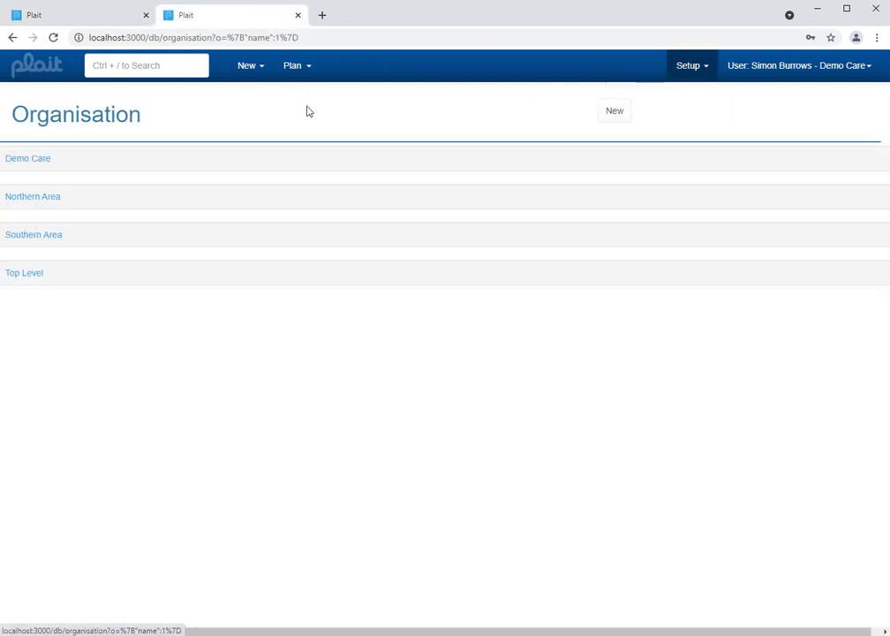
click(41, 160)
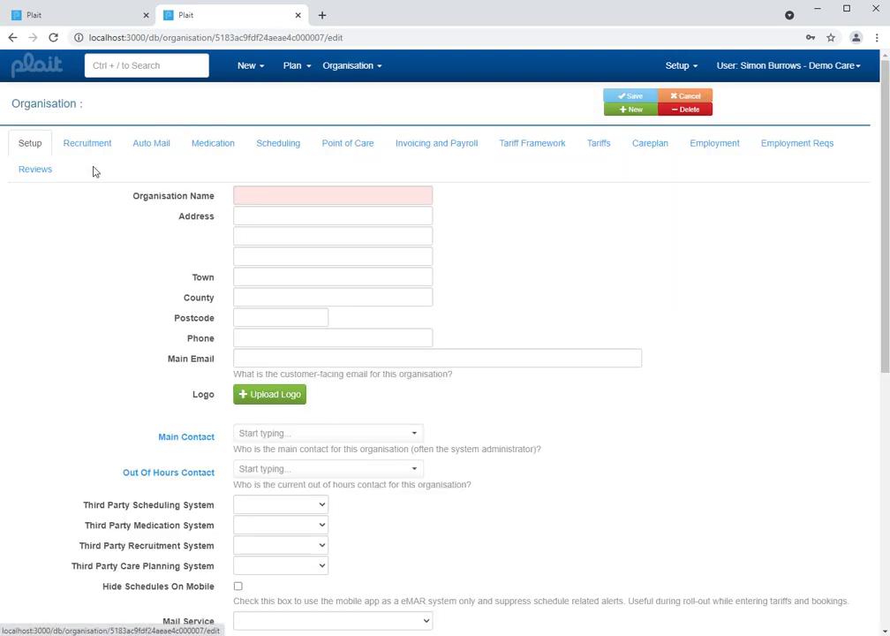
click(461, 146)
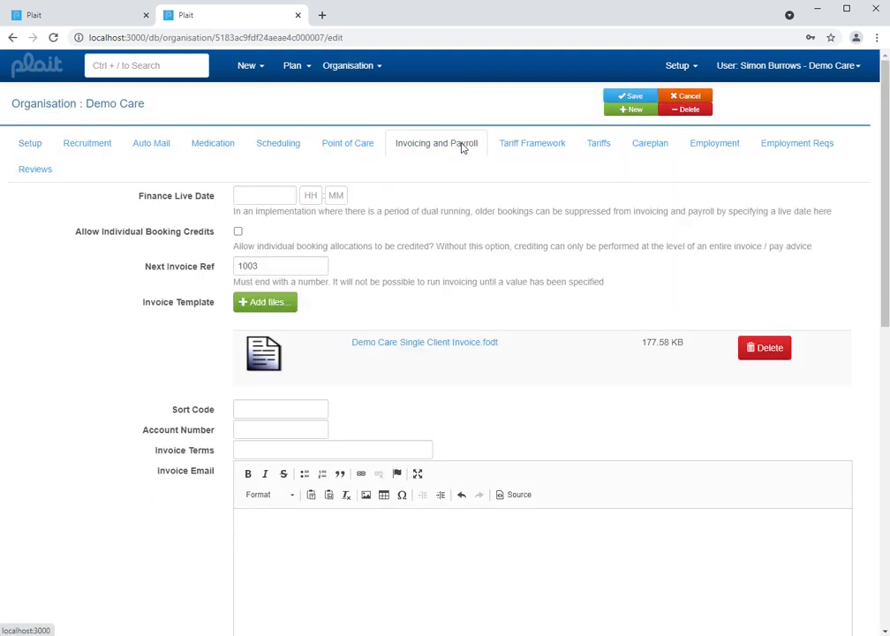
click(238, 232)
click(631, 97)
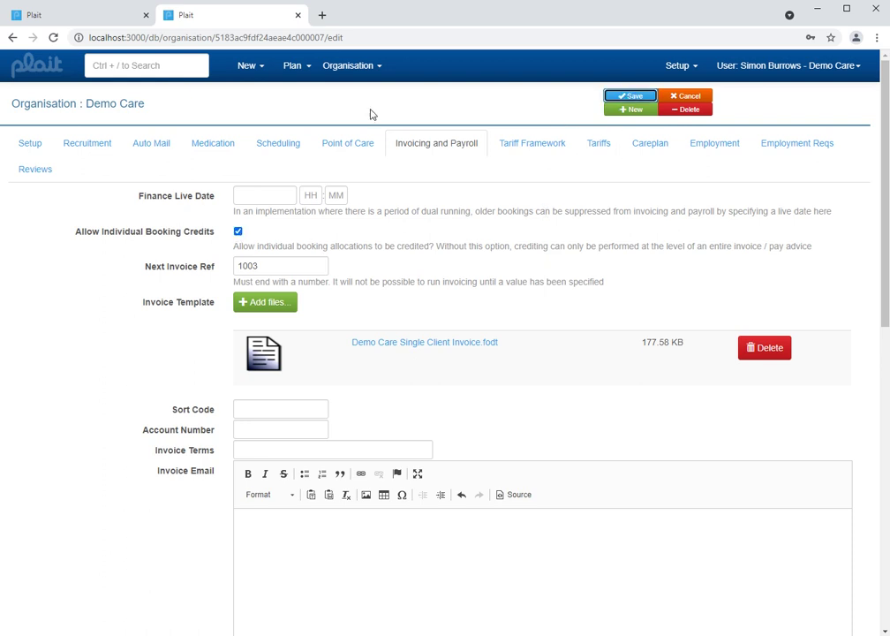
Return to the care event, reload it, and flag the service user's invoice line and both caregivers' pay advice lines for credit
click(92, 21)
click(212, 39)
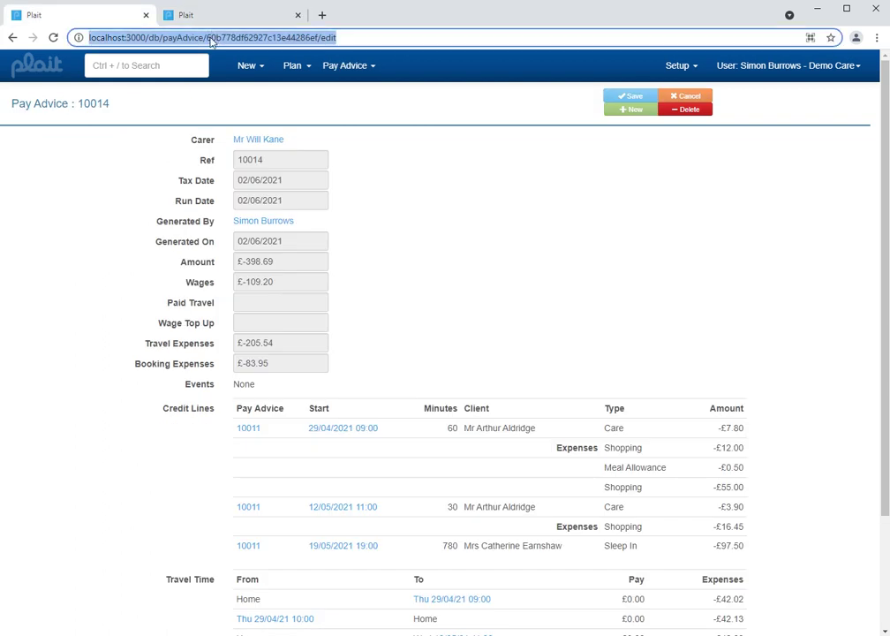
click(12, 37)
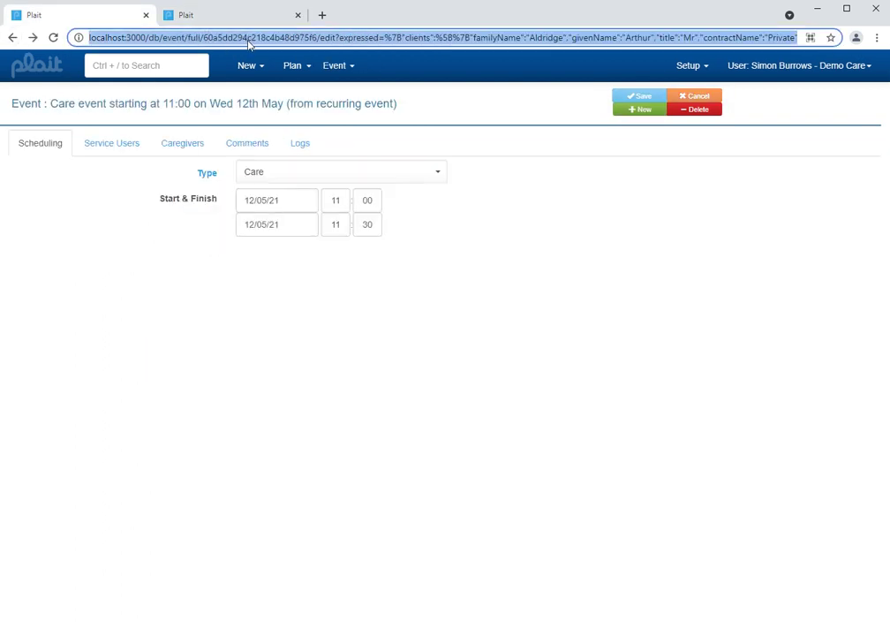
click(352, 70)
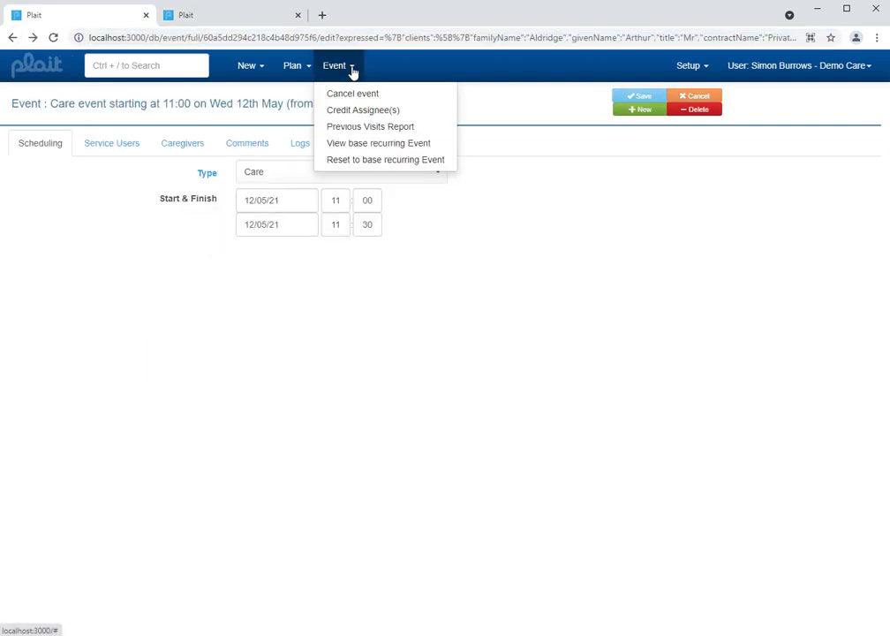
click(354, 110)
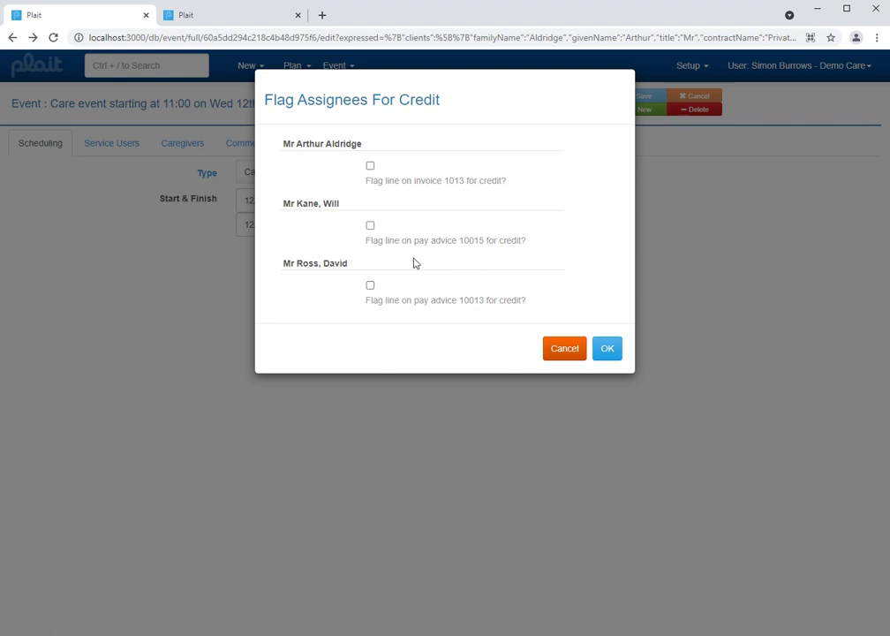
click(370, 166)
click(370, 226)
click(370, 285)
click(608, 350)
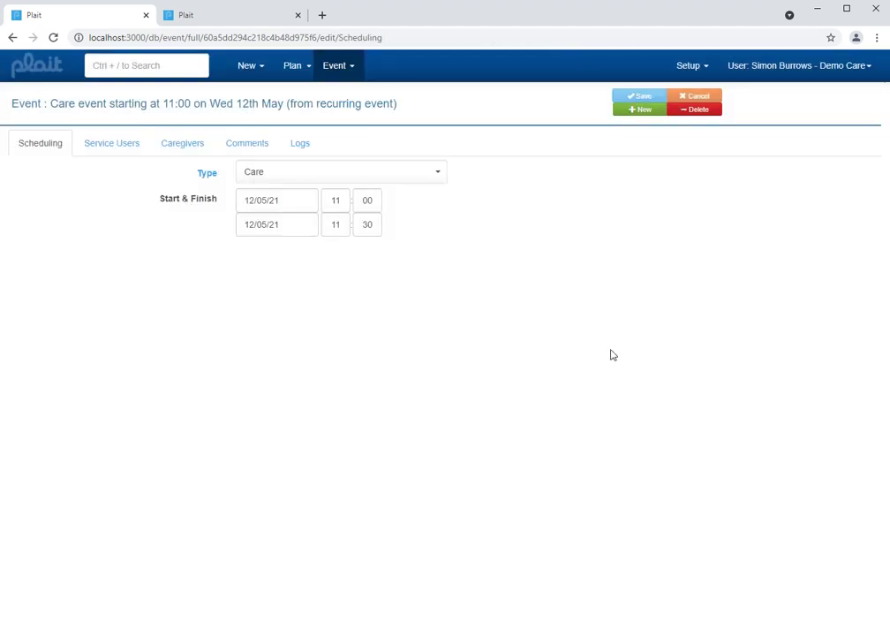
Examine the credit status of the event's service user and caregiver transactions
click(104, 152)
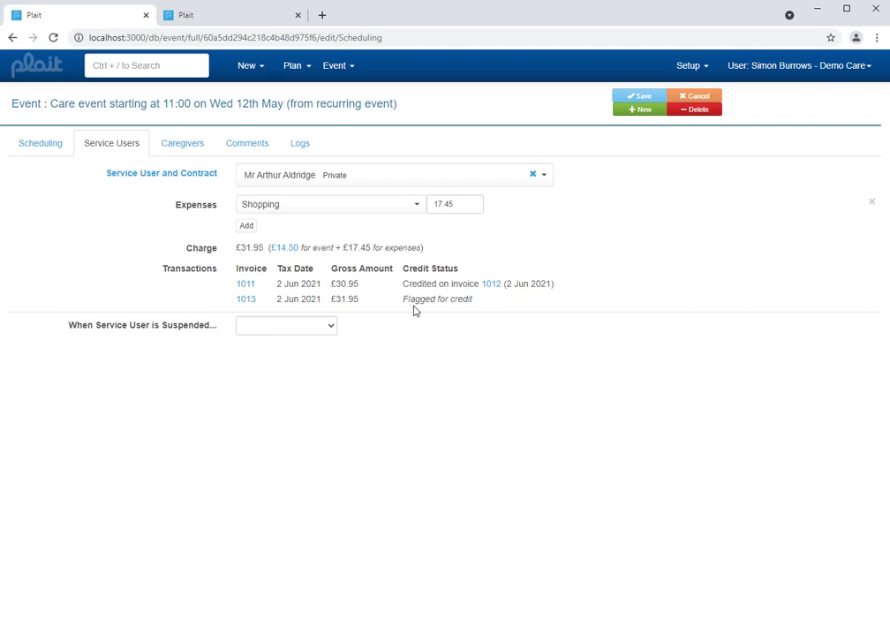
click(195, 150)
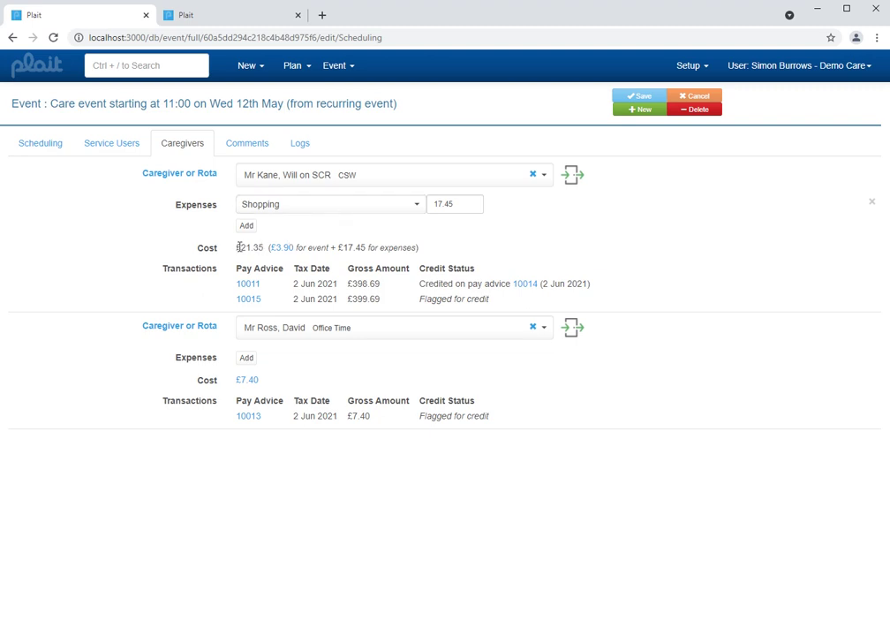
click(119, 145)
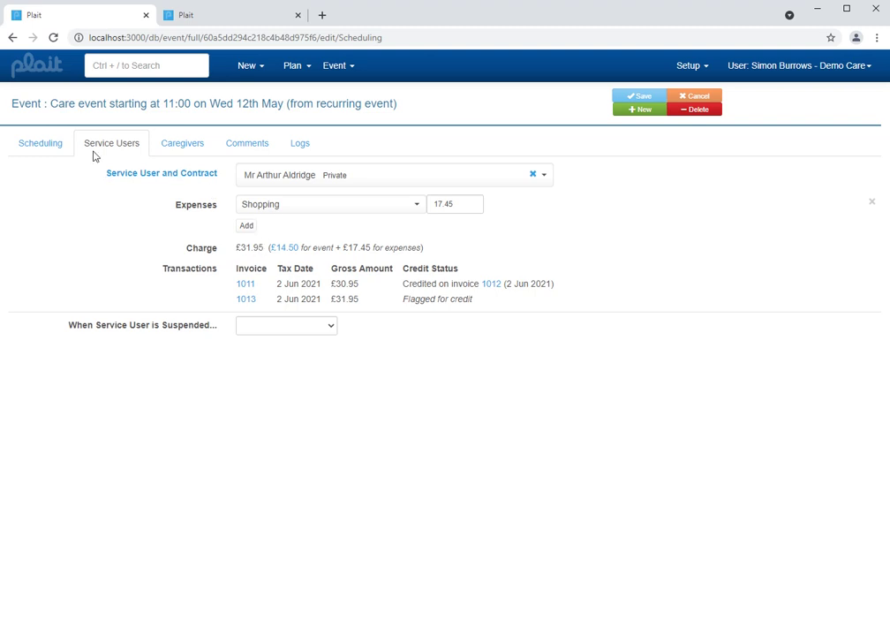
Set the event's finish time to 11:45, save it, and check the service user's charge and the caregivers' costs
click(50, 147)
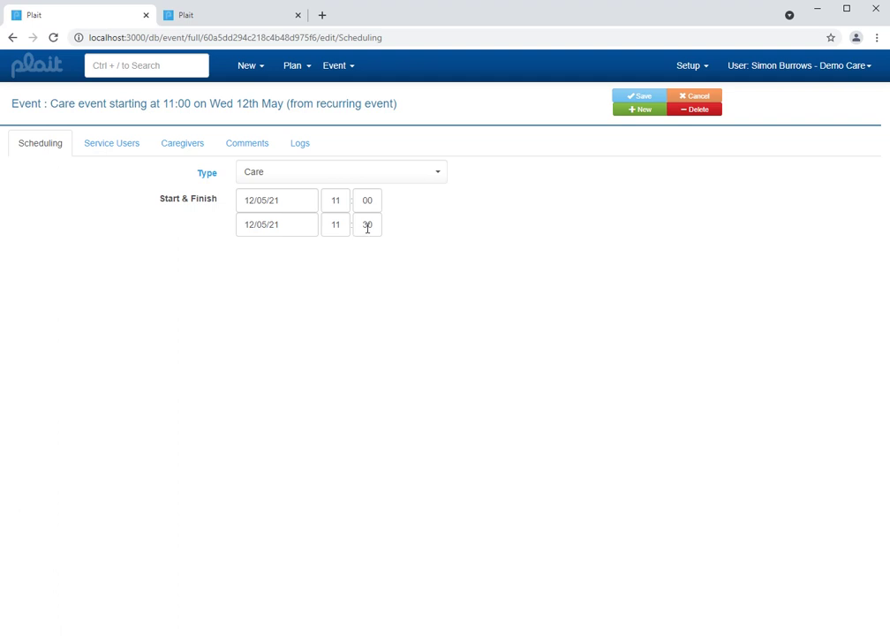
drag(360, 225, 375, 226)
text(4)
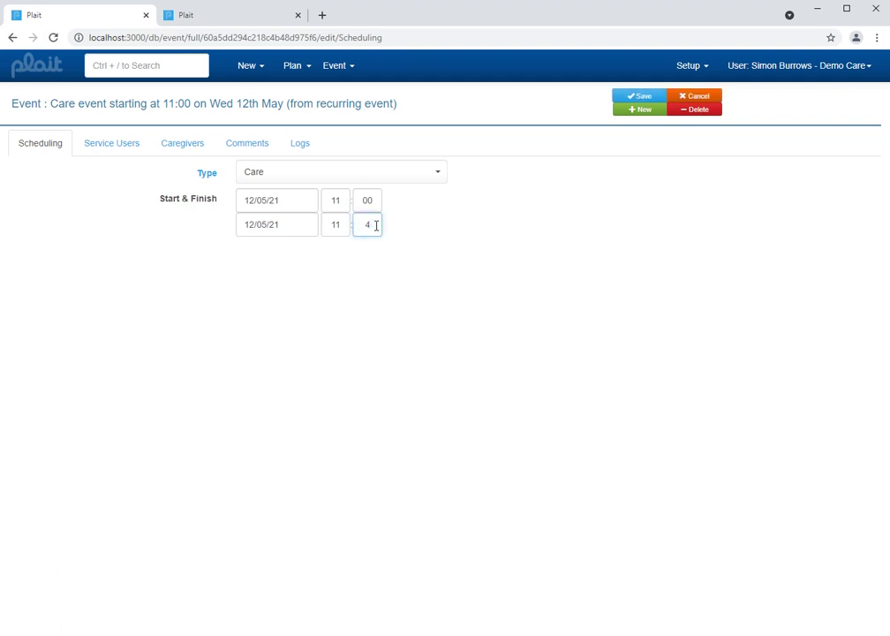
text(5)
click(644, 99)
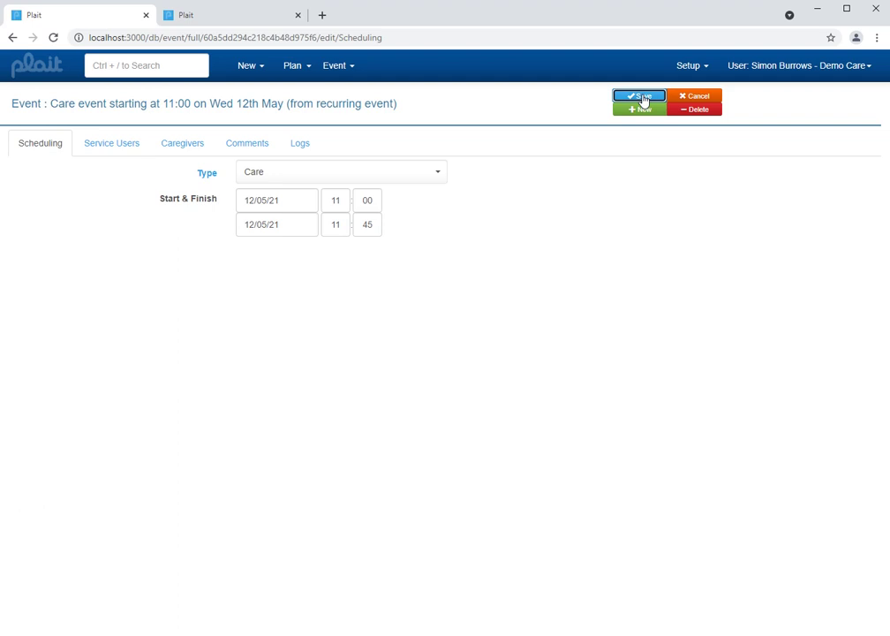
click(111, 146)
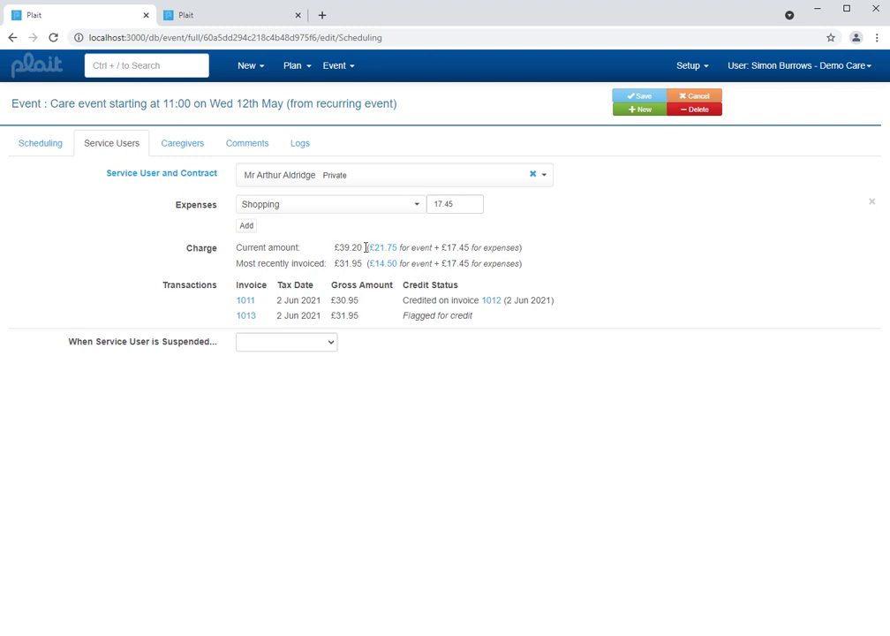
click(172, 146)
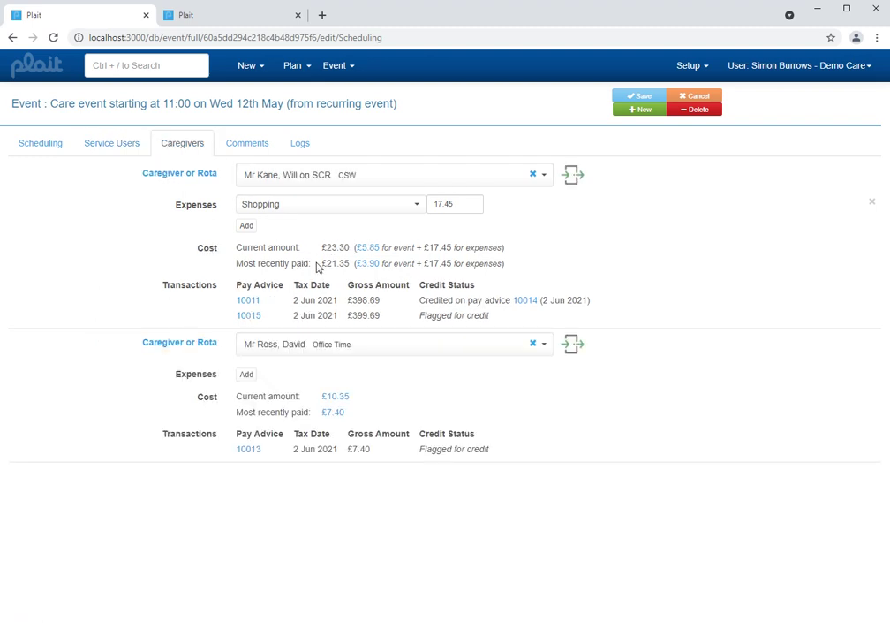